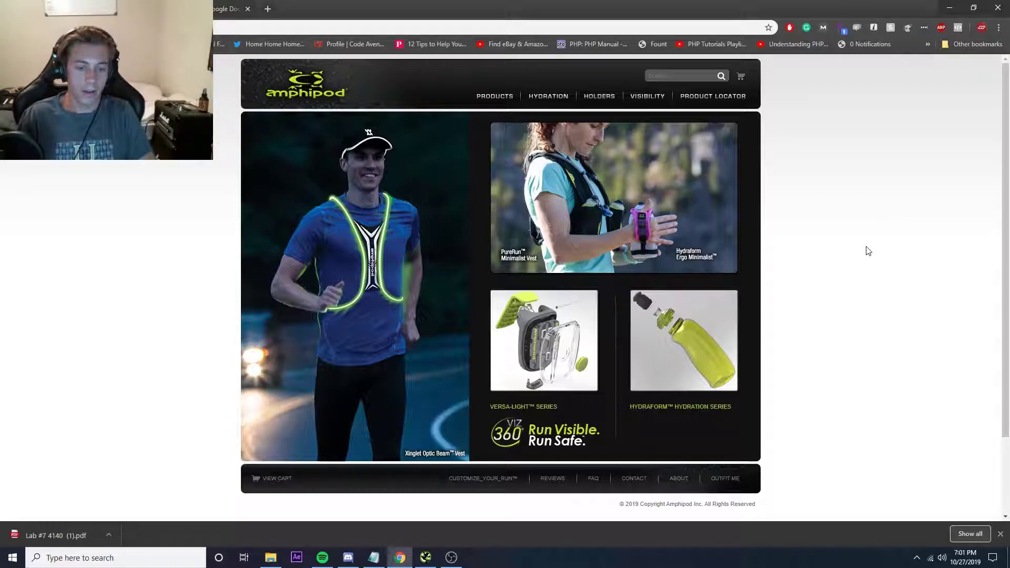
Highlight the first issue, "Dated Design /Not Mobile Friendly", in the Google Docs issue list and return to the Amphipod home page.
{"action": "key", "text": "ctrl+Tab"}
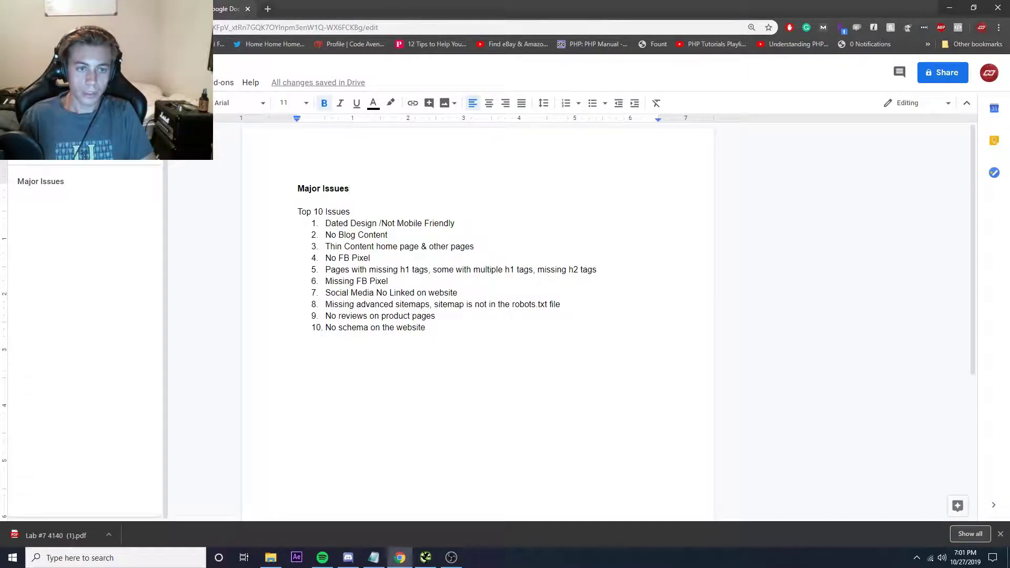
{"action": "left_click_drag", "start_coordinate": [325, 223], "coordinate": [459, 224]}
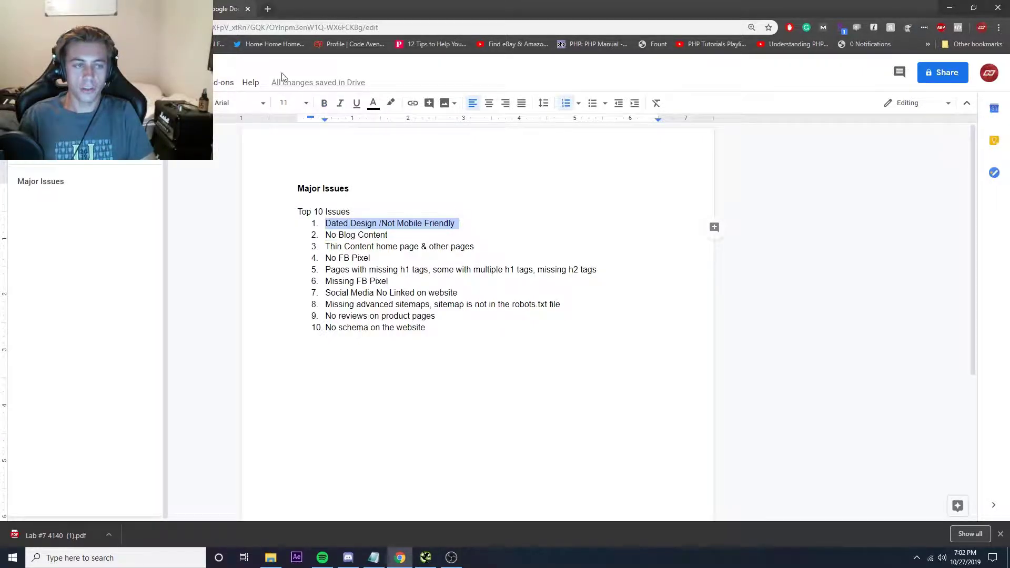
{"action": "left_click", "coordinate": [84, 9]}
{"action": "left_click", "coordinate": [184, 9]}
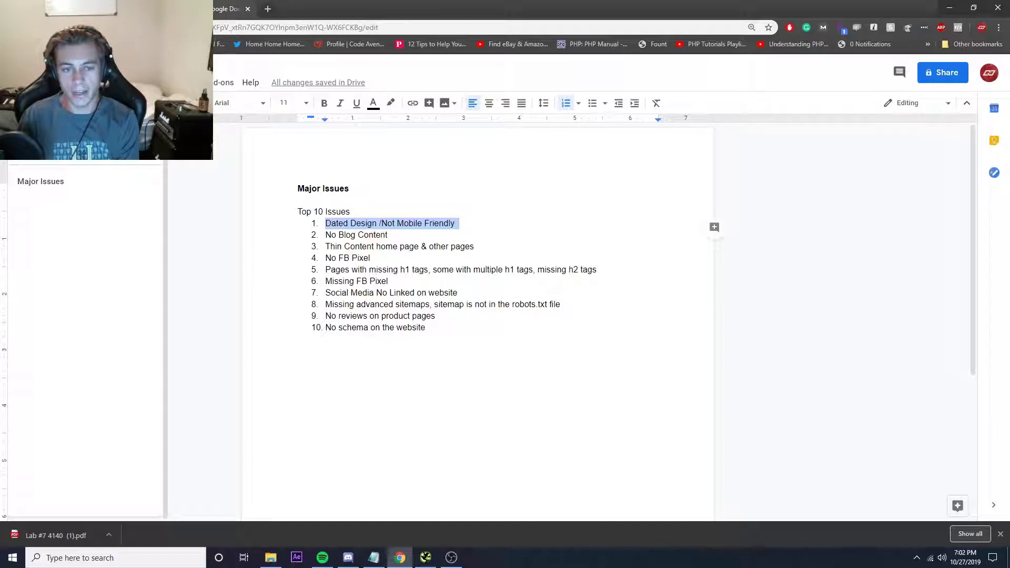
{"action": "left_click", "coordinate": [84, 9]}
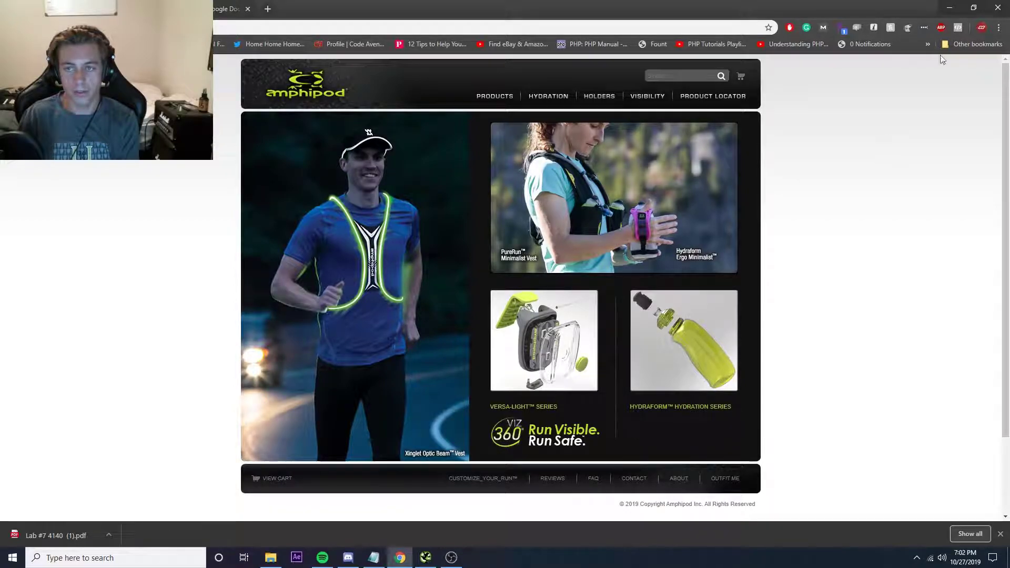
Check how the Amphipod home page displays in a narrow browser window, and restore the full-size view.
{"action": "left_click", "coordinate": [974, 7]}
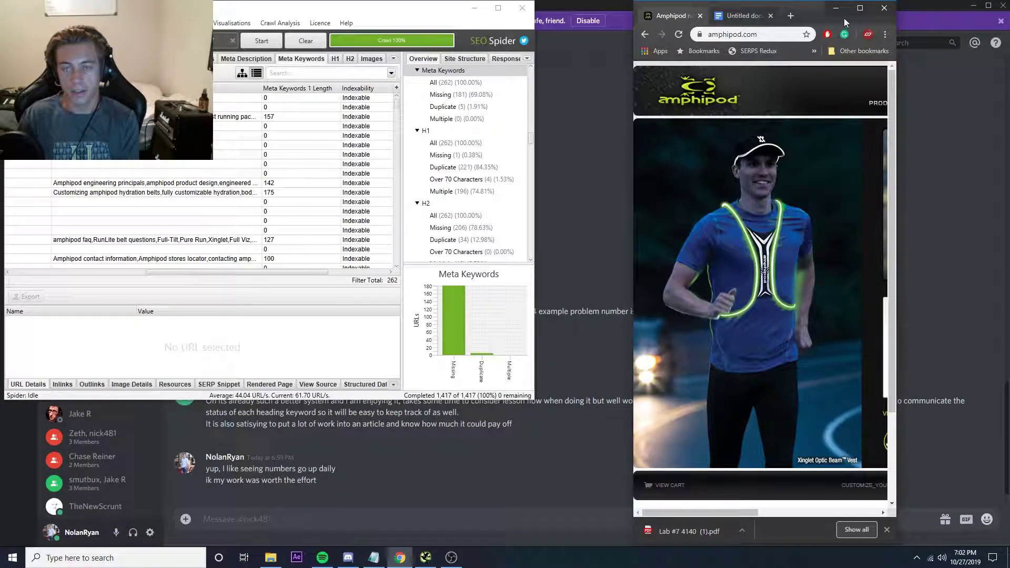
{"action": "left_click", "coordinate": [860, 7]}
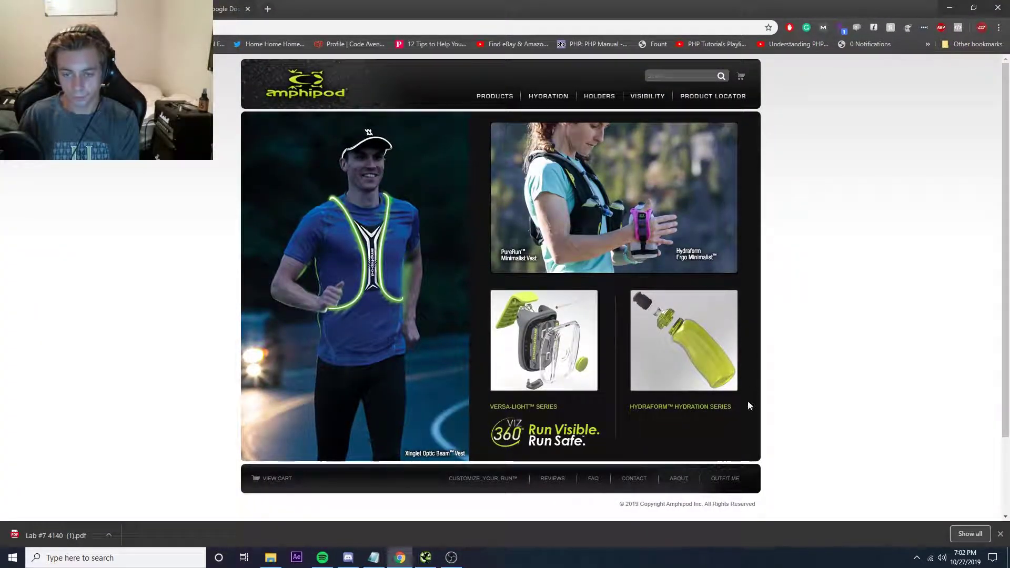
{"action": "scroll", "coordinate": [746, 399], "scroll_direction": "down", "scroll_amount": 2}
{"action": "scroll", "coordinate": [747, 400], "scroll_direction": "up", "scroll_amount": 2}
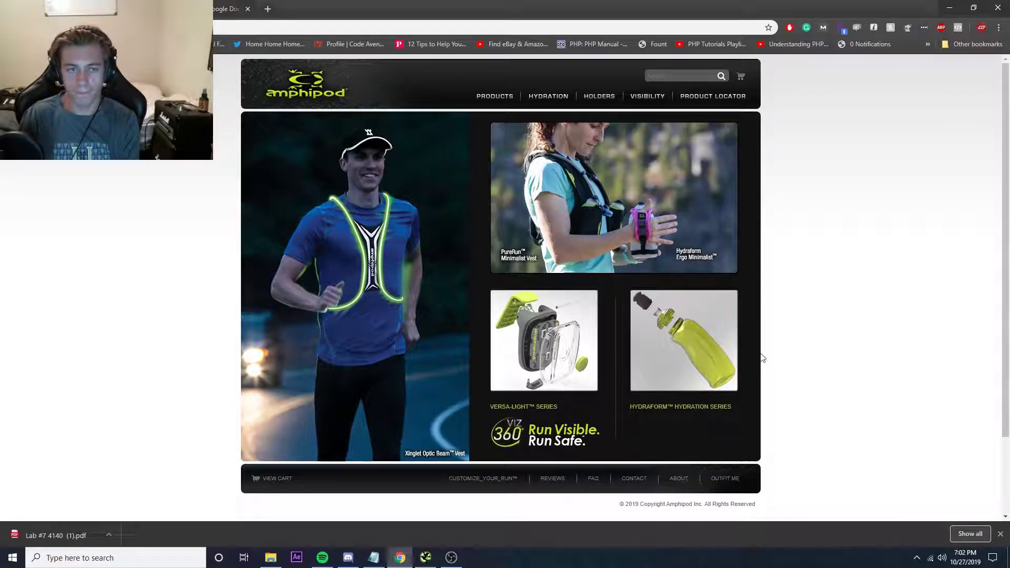
{"action": "scroll", "coordinate": [815, 296], "scroll_direction": "down", "scroll_amount": 1}
{"action": "scroll", "coordinate": [814, 296], "scroll_direction": "up", "scroll_amount": 1}
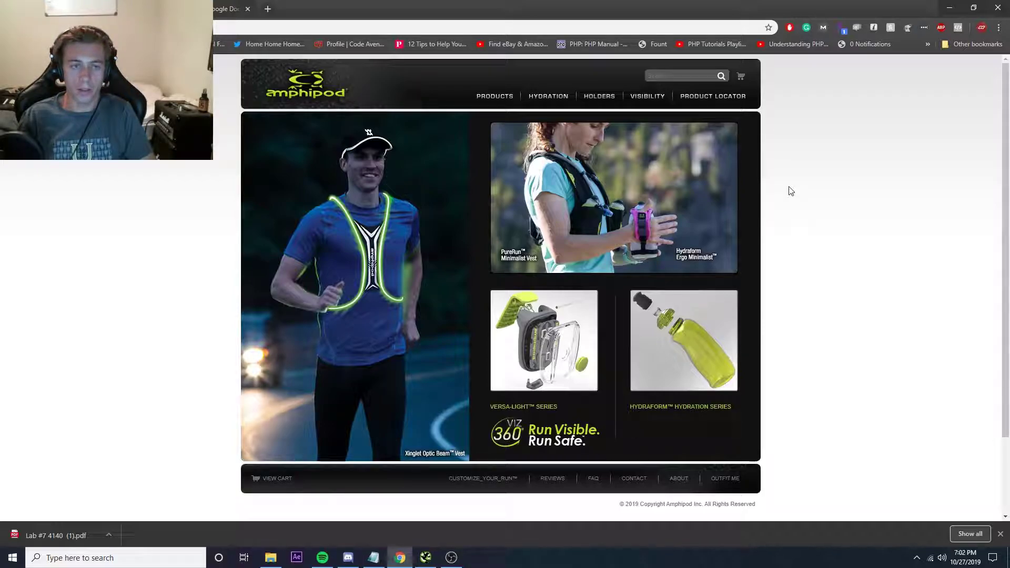
Highlight the second issue, "No Blog Content", in the issue list and go back to the Amphipod home page.
{"action": "left_click", "coordinate": [200, 9]}
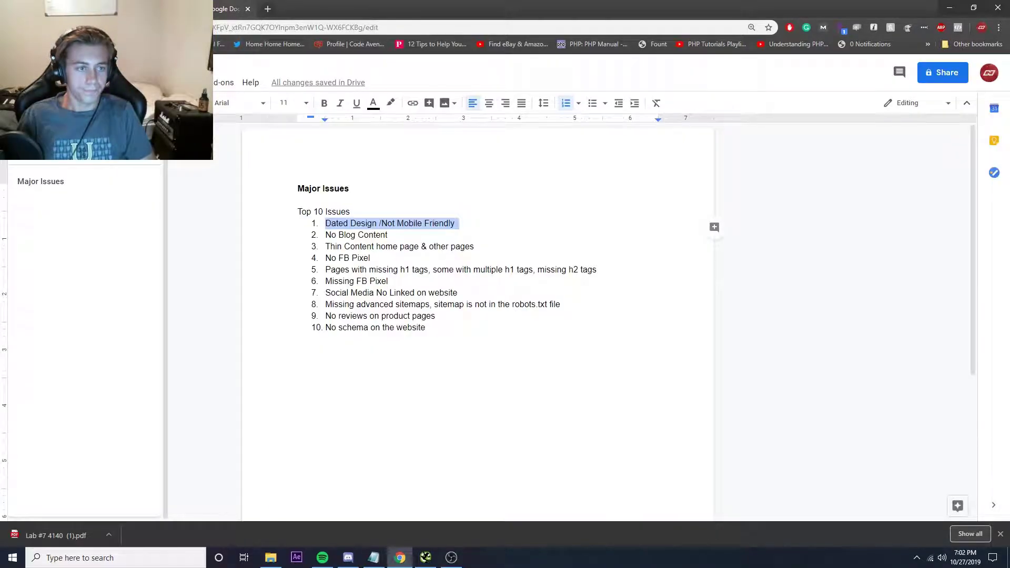
{"action": "triple_click", "coordinate": [351, 235]}
{"action": "left_click", "coordinate": [200, 9]}
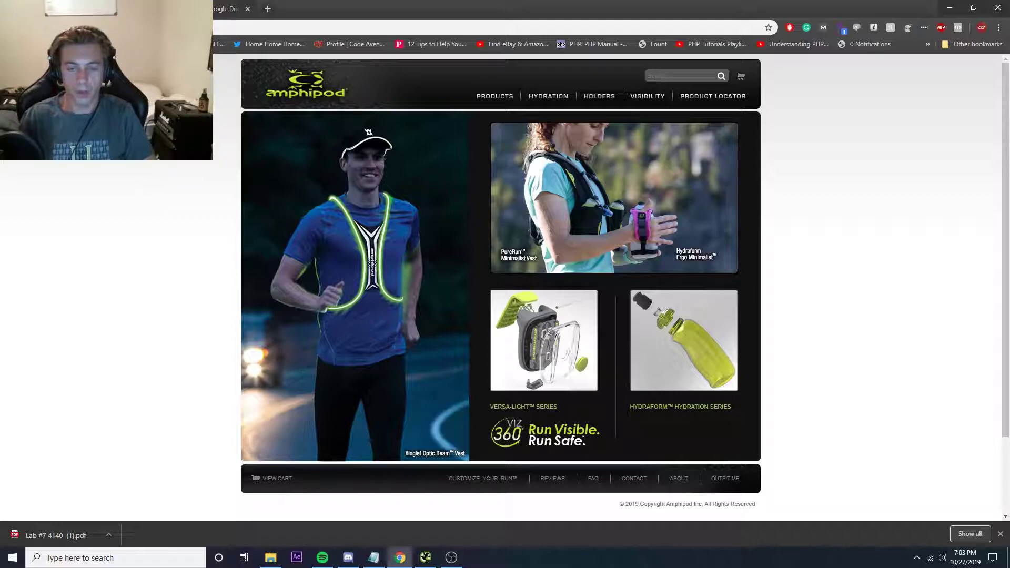
Highlight the third issue, about thin content on the home page and other pages, and bring up the Amphipod home page.
{"action": "key", "text": "ctrl+Tab"}
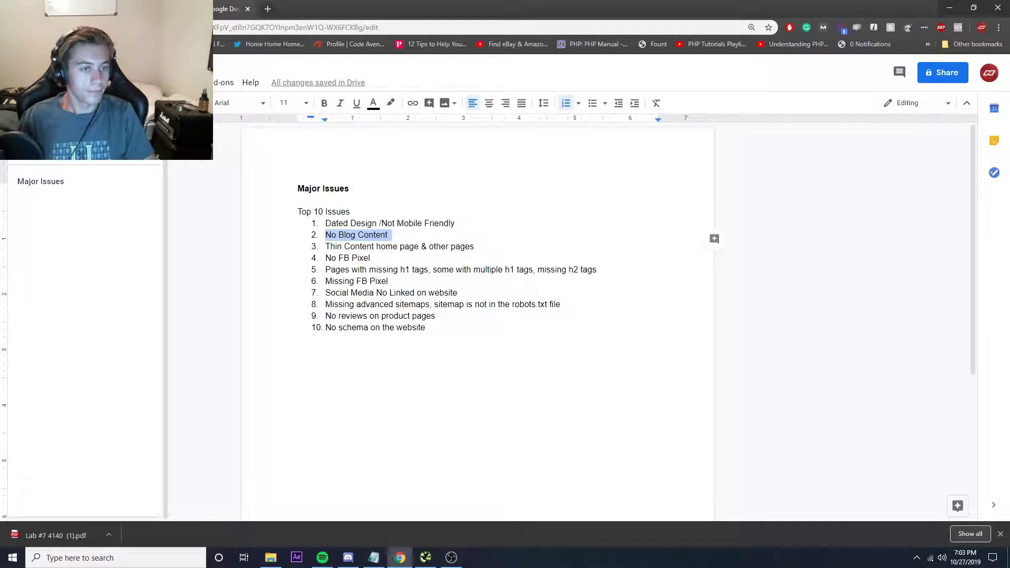
{"action": "left_click_drag", "start_coordinate": [325, 247], "coordinate": [471, 243]}
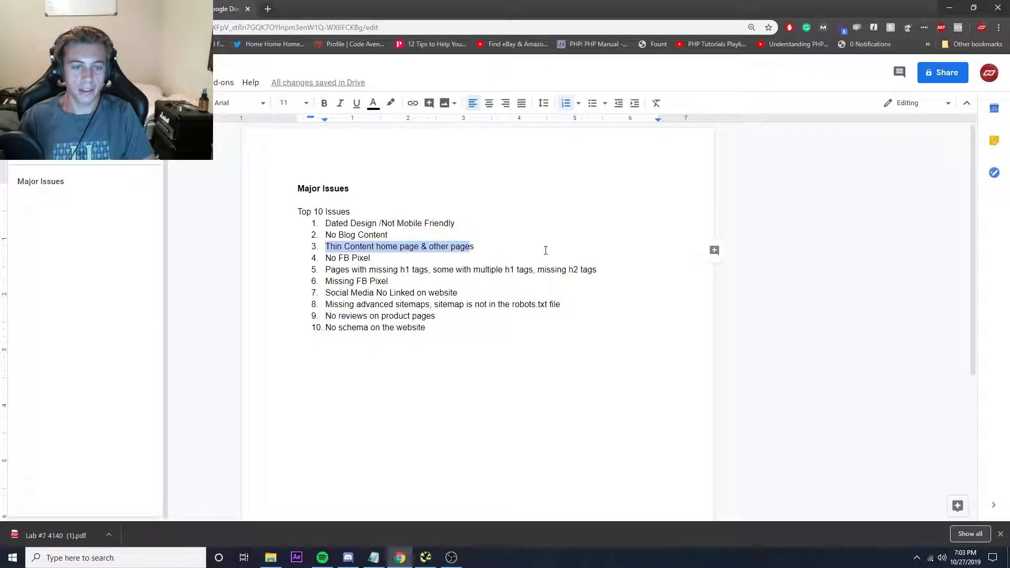
{"action": "key", "text": "ctrl+shift+Tab"}
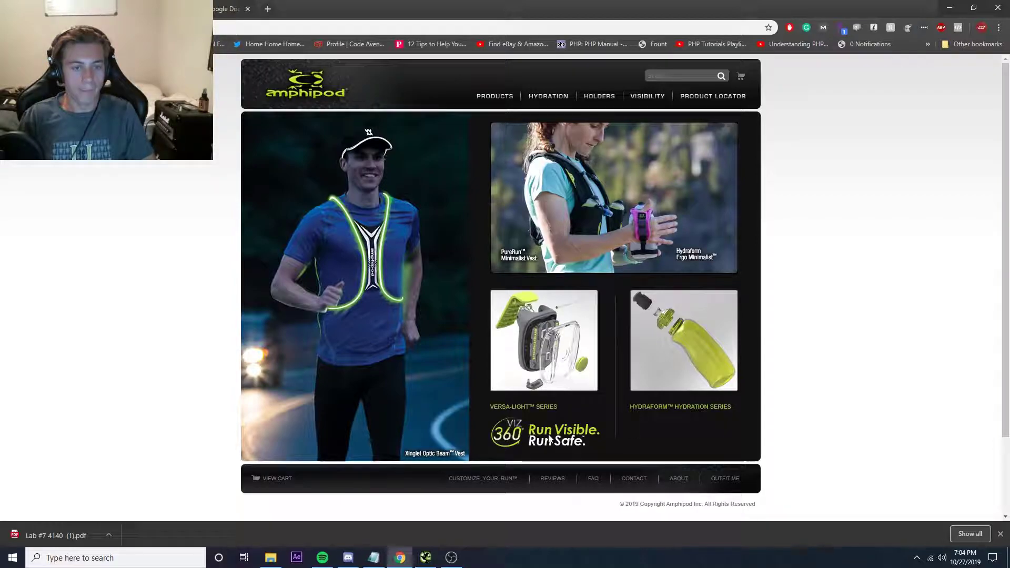
Highlight the fourth issue, "No FB Pixel", in the document and switch back to the Amphipod site.
{"action": "left_click", "coordinate": [228, 9]}
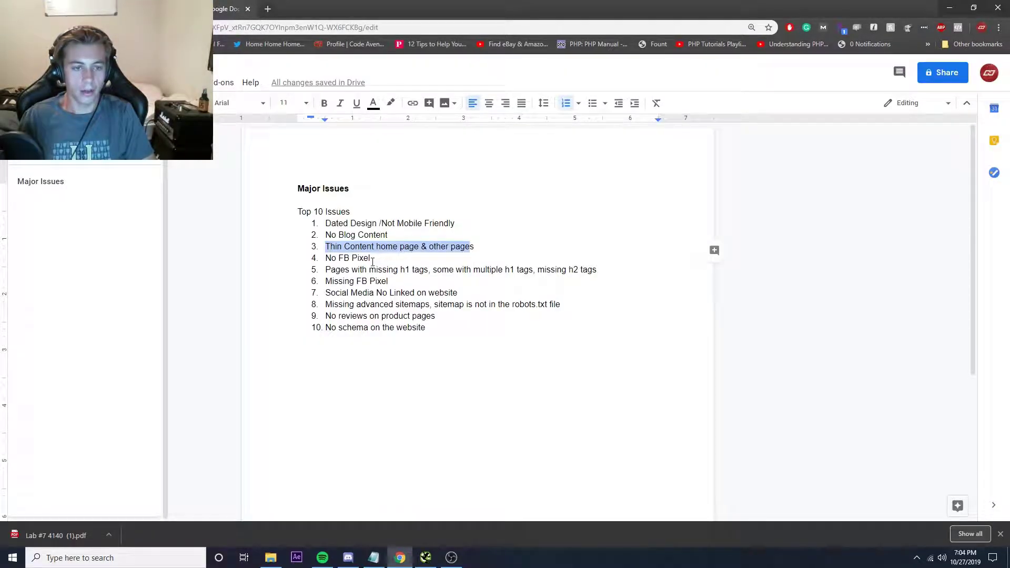
{"action": "left_click_drag", "start_coordinate": [373, 258], "coordinate": [328, 259]}
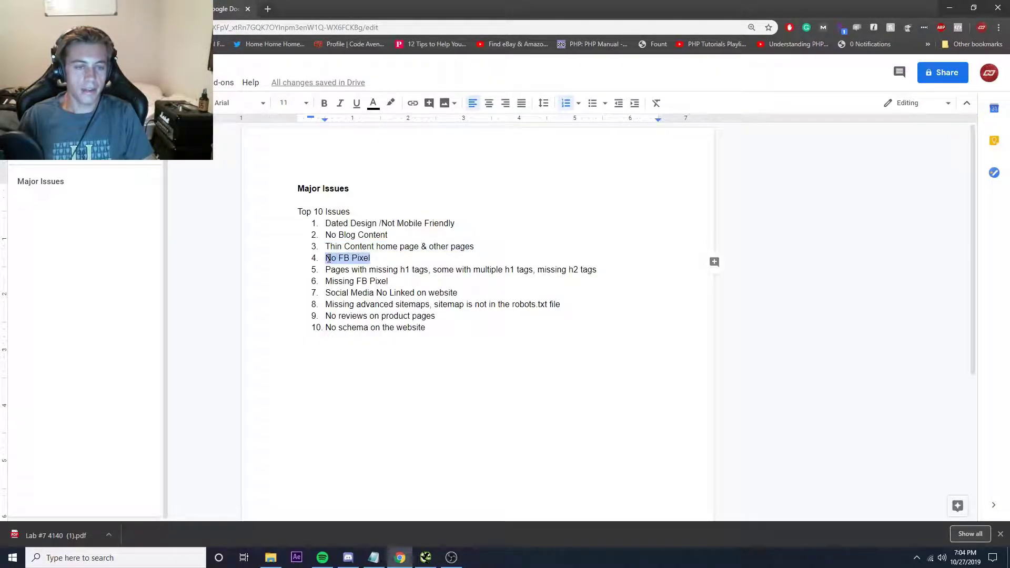
{"action": "left_click", "coordinate": [79, 9]}
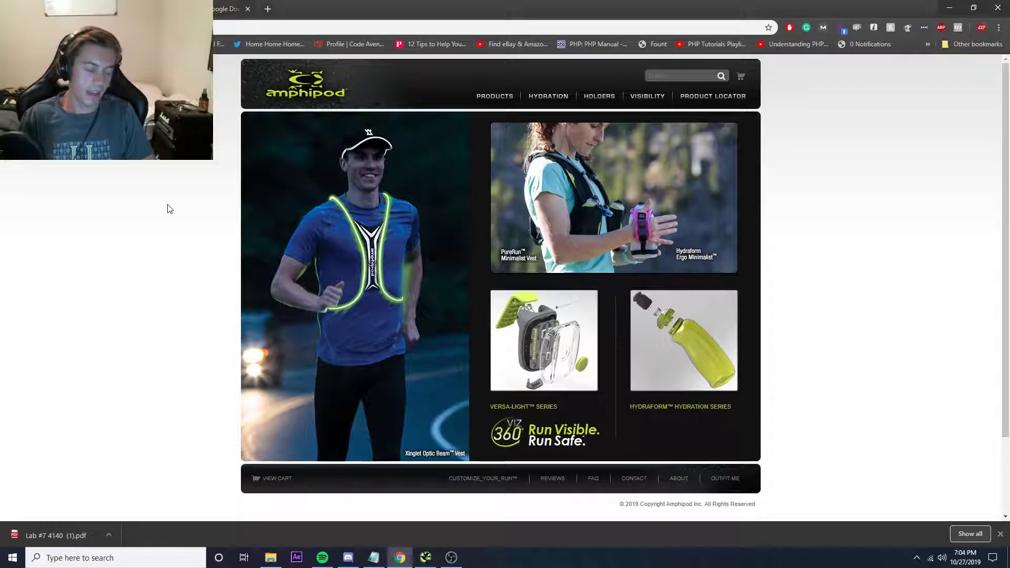
Open the RunLite Xtech 2 Plus product page within the RunLite Xtech Hydration Belts category under Runlite Hydration, and review its content.
{"action": "mouse_move", "coordinate": [539, 96]}
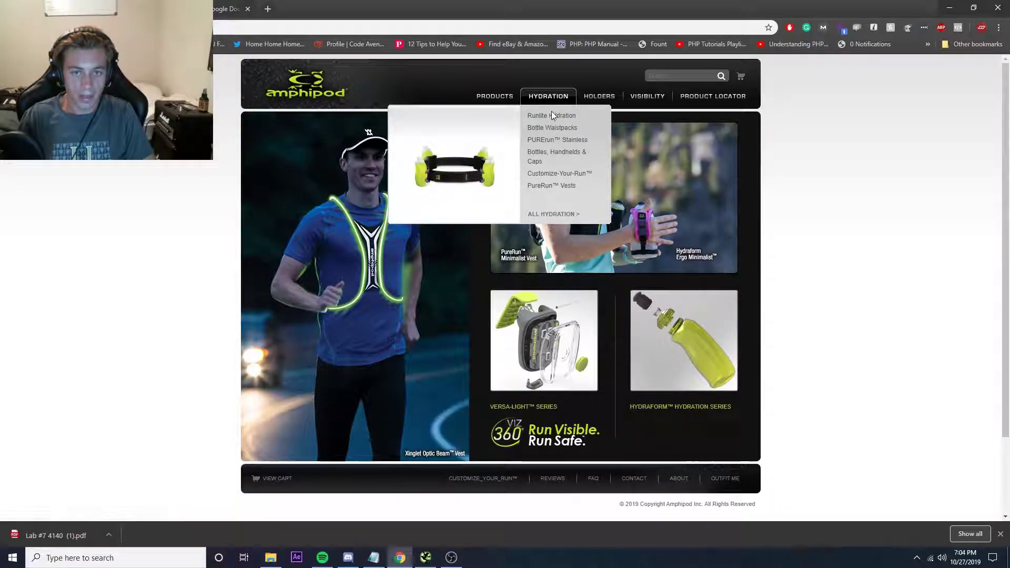
{"action": "left_click", "coordinate": [553, 117]}
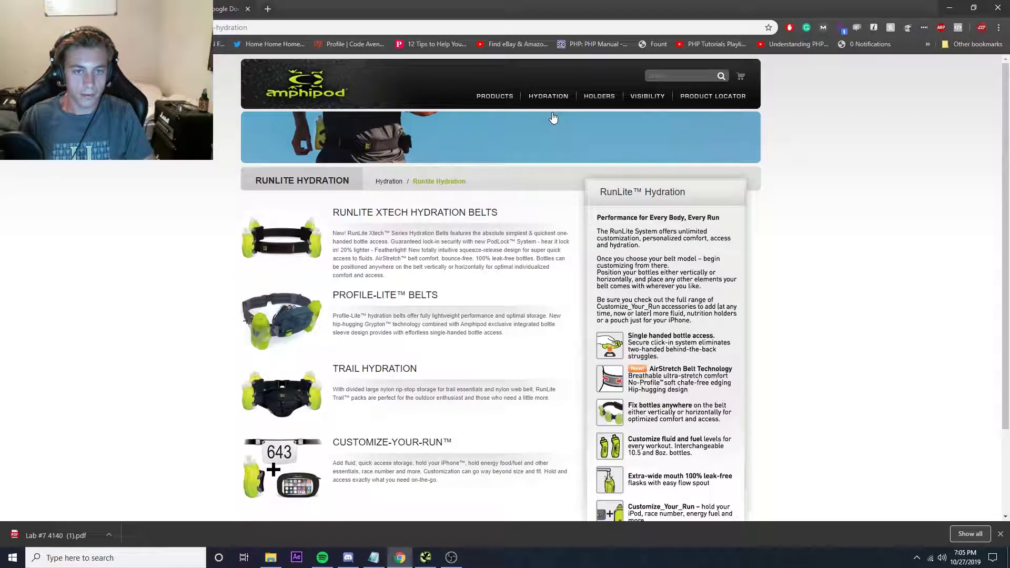
{"action": "left_click", "coordinate": [421, 210]}
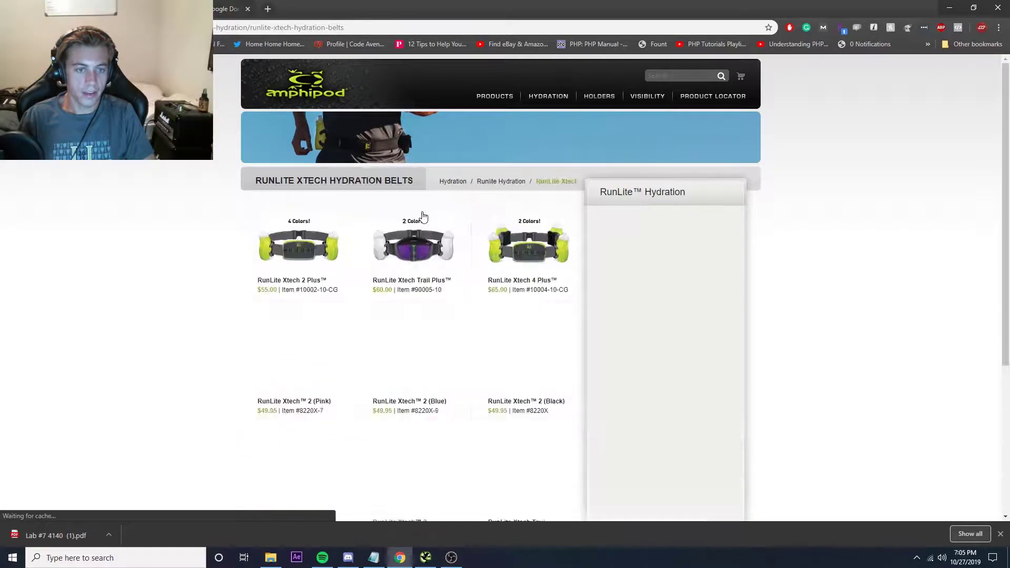
{"action": "left_click", "coordinate": [303, 253]}
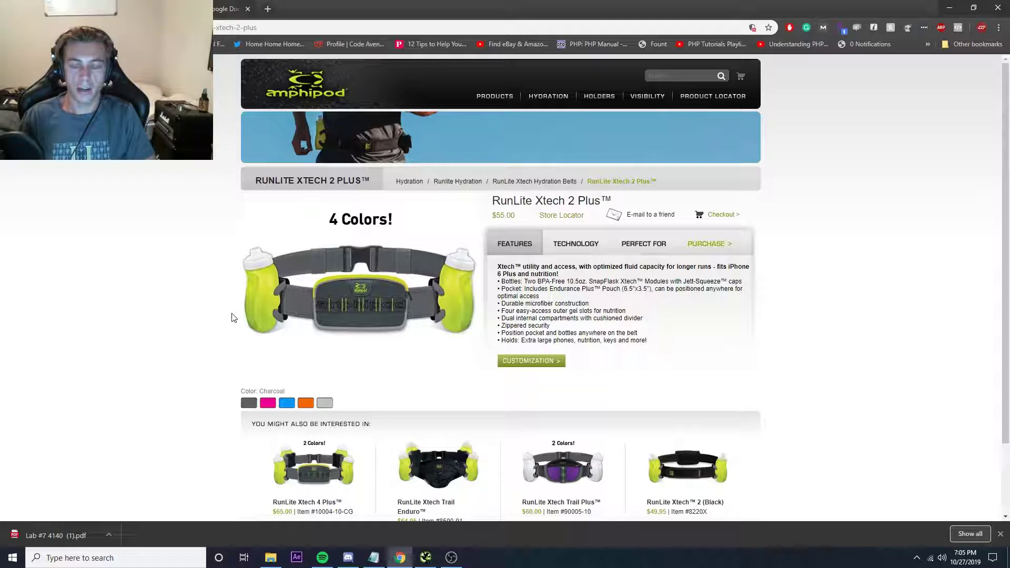
{"action": "scroll", "coordinate": [221, 302], "scroll_direction": "down", "scroll_amount": 2}
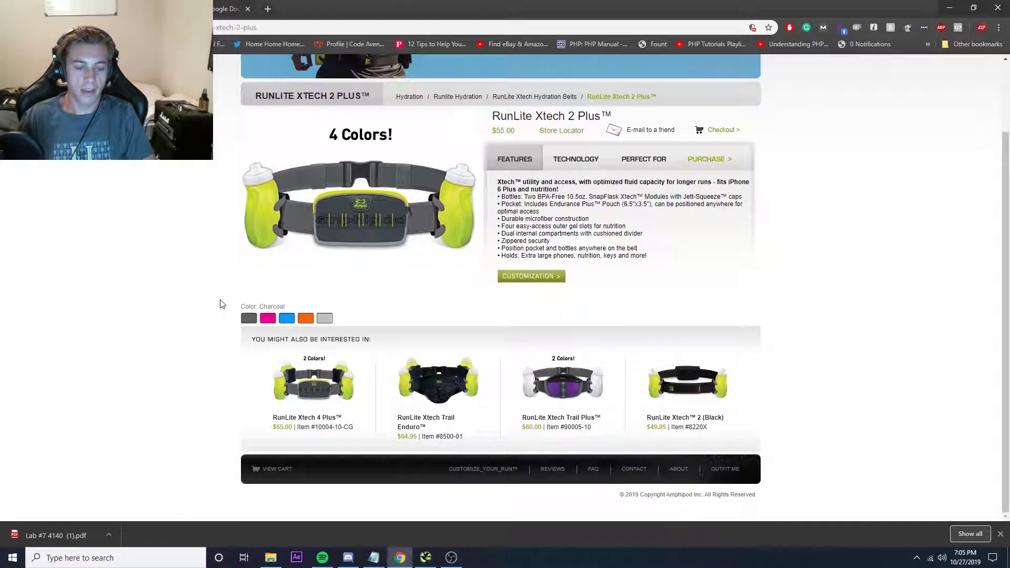
{"action": "scroll", "coordinate": [198, 307], "scroll_direction": "up", "scroll_amount": 1}
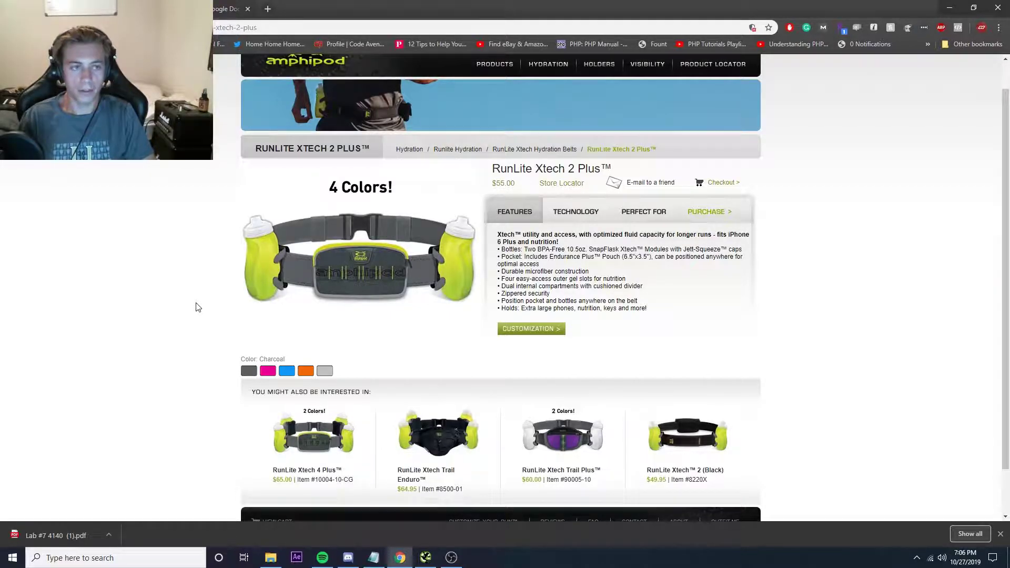
Highlight the fifth issue, about missing and multiple h1 tags, in the issue list and return to the product page.
{"action": "left_click", "coordinate": [234, 8]}
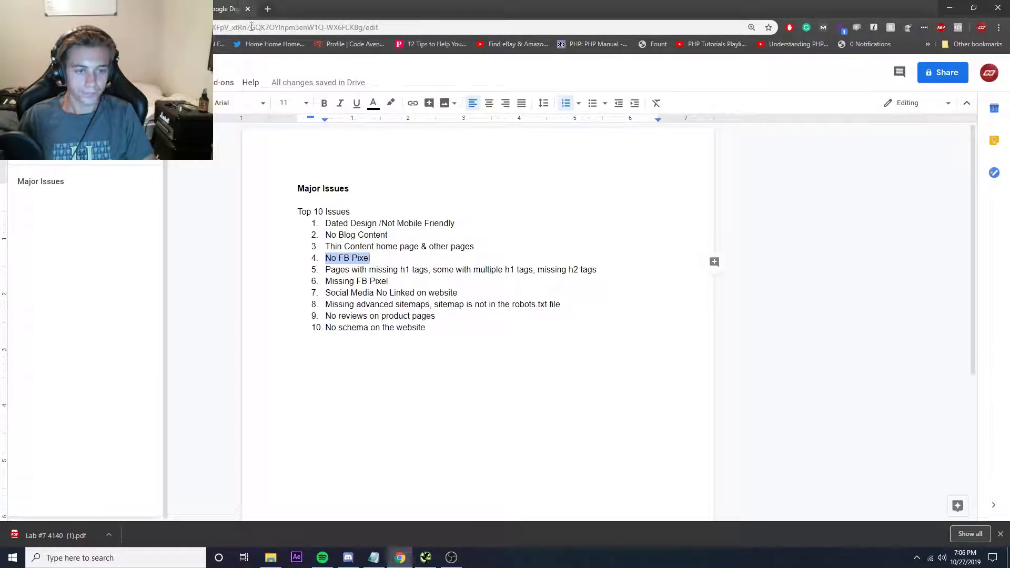
{"action": "left_click", "coordinate": [326, 270]}
{"action": "left_click_drag", "start_coordinate": [326, 270], "coordinate": [527, 270]}
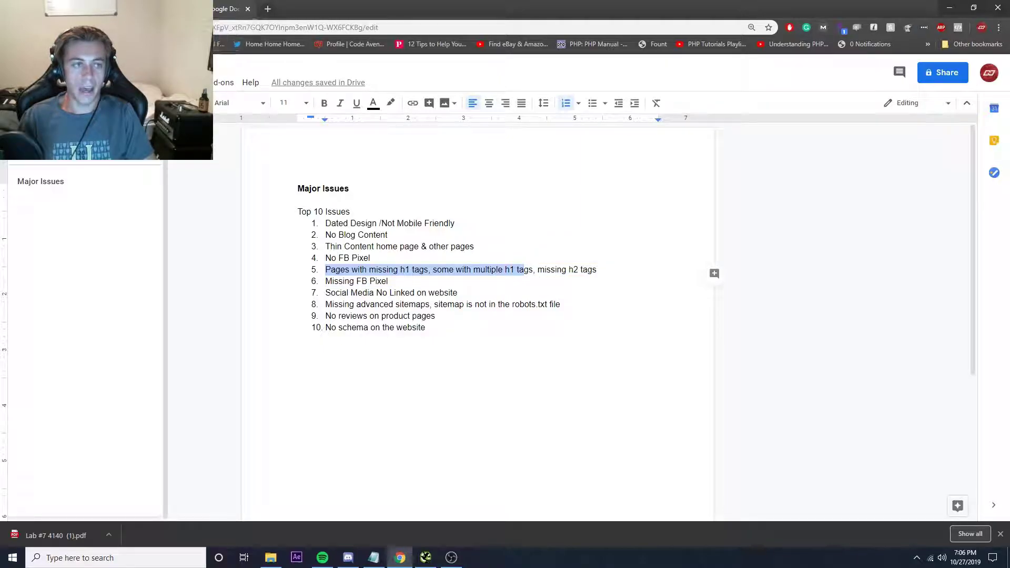
{"action": "left_click", "coordinate": [84, 8]}
{"action": "left_click", "coordinate": [229, 8]}
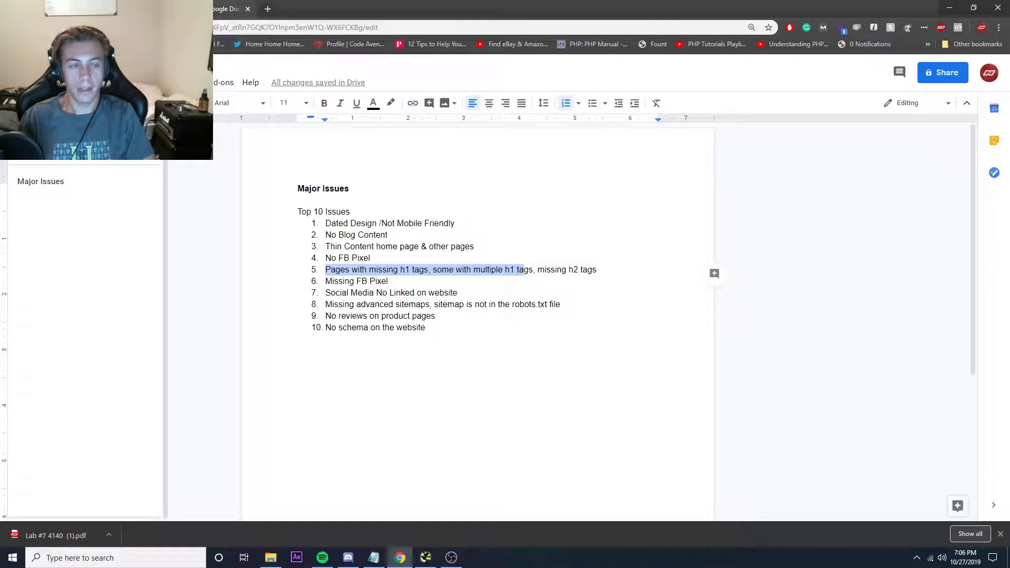
{"action": "key", "text": "ctrl+shift+Tab"}
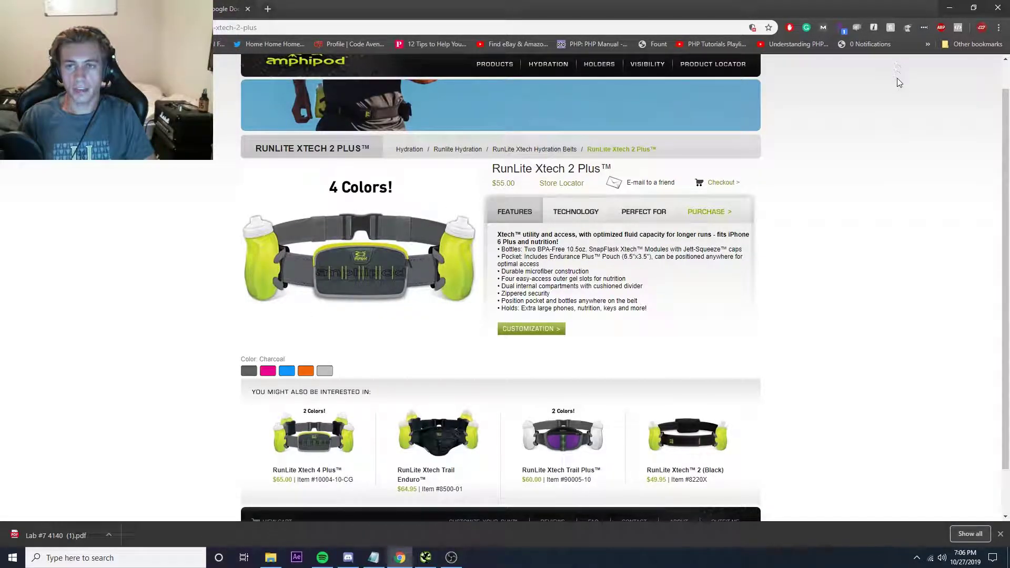
Return to the Amphipod home page and inspect its title, meta and heading elements with the MozBar page analysis.
{"action": "left_click", "coordinate": [824, 29]}
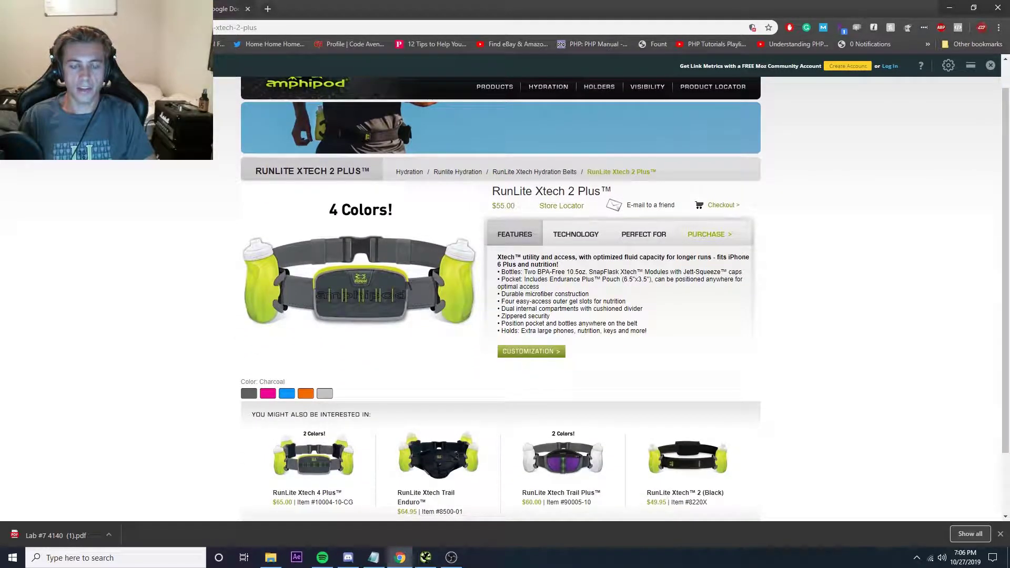
{"action": "left_click", "coordinate": [991, 68]}
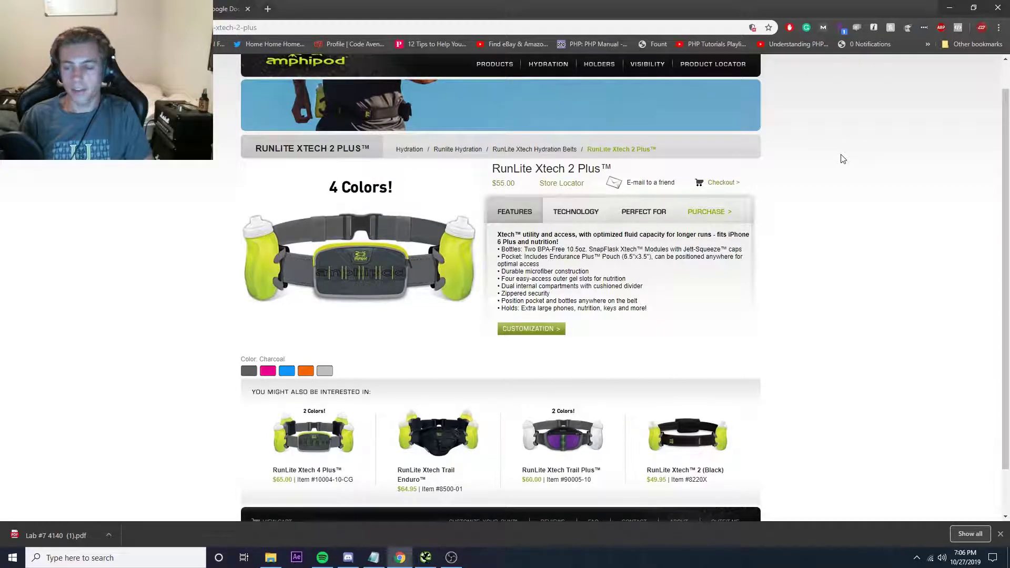
{"action": "scroll", "coordinate": [526, 132], "scroll_direction": "up", "scroll_amount": 1}
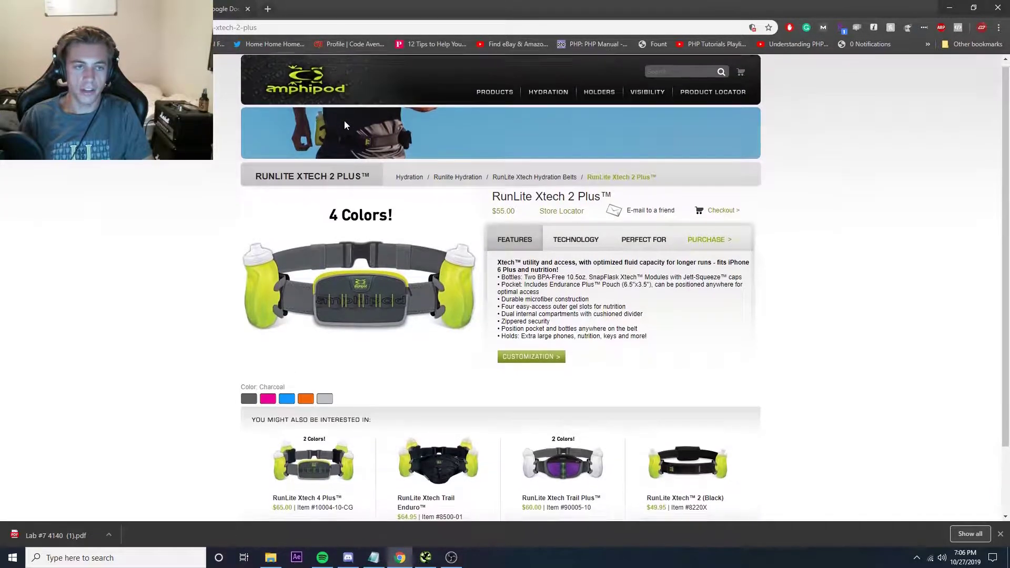
{"action": "left_click", "coordinate": [298, 93]}
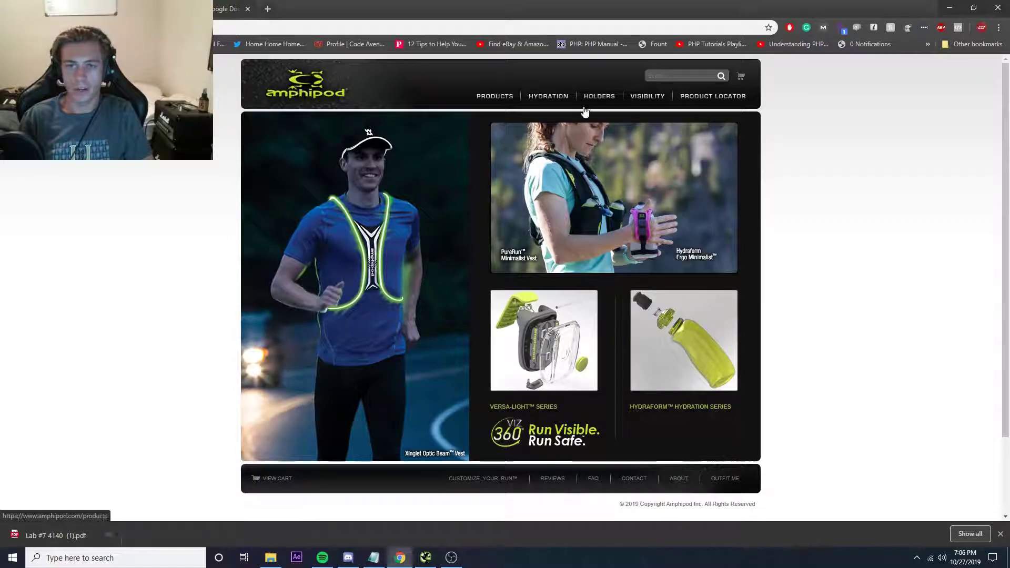
{"action": "left_click", "coordinate": [822, 28]}
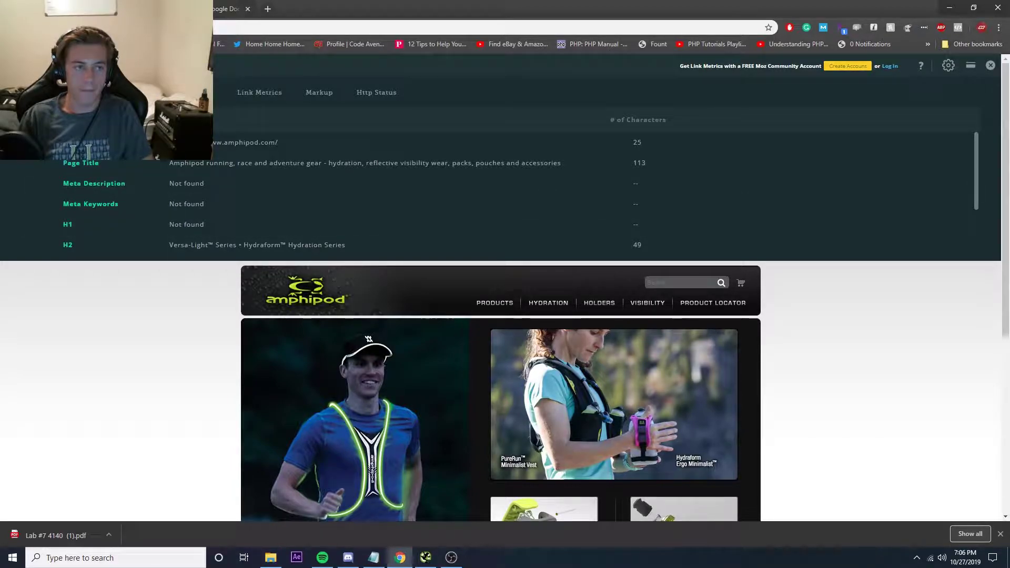
{"action": "left_click", "coordinate": [102, 66]}
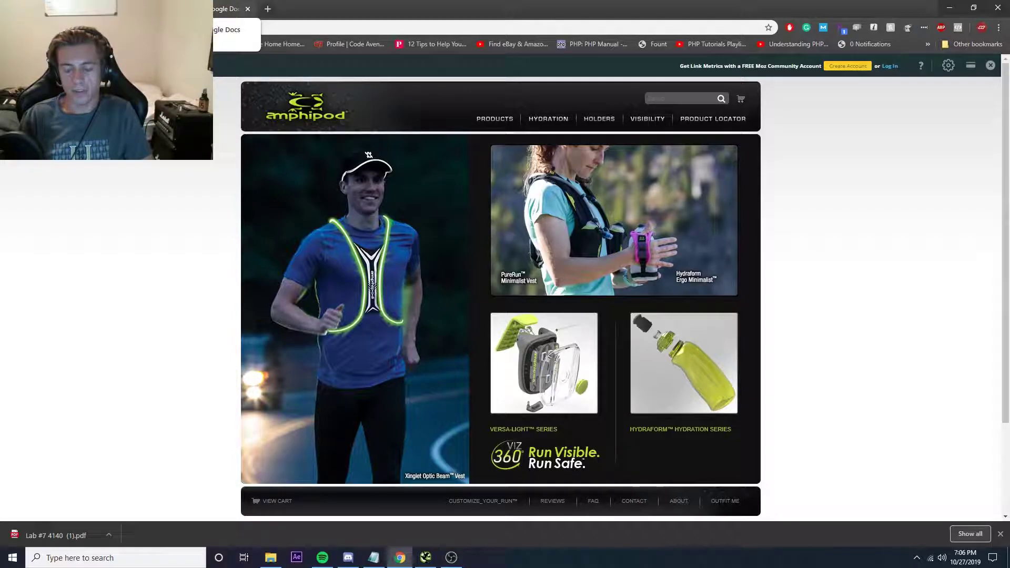
Switch to the issue document and highlight the sixth issue, "Missing FB Pixel".
{"action": "left_click", "coordinate": [227, 9]}
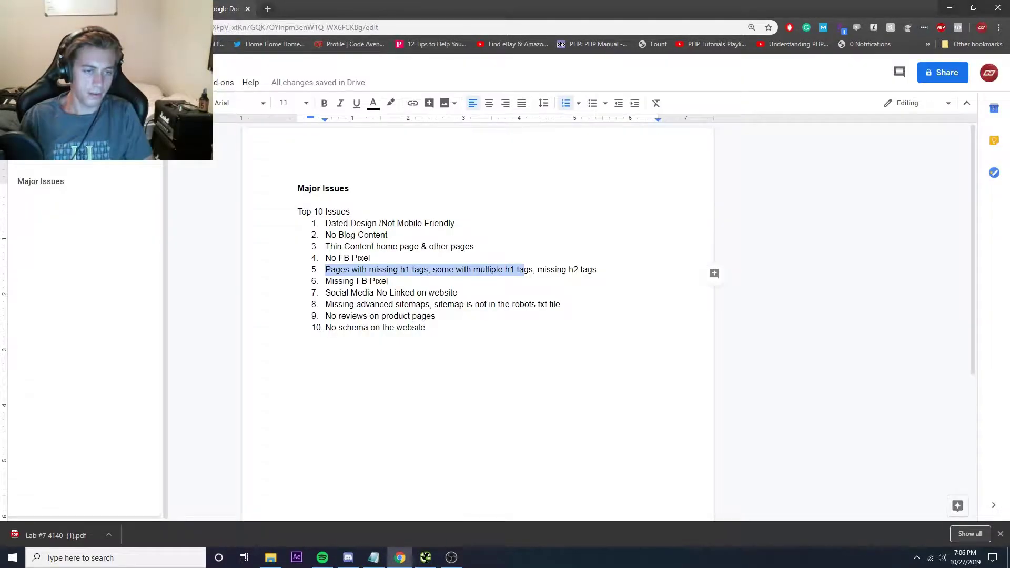
{"action": "left_click", "coordinate": [332, 283]}
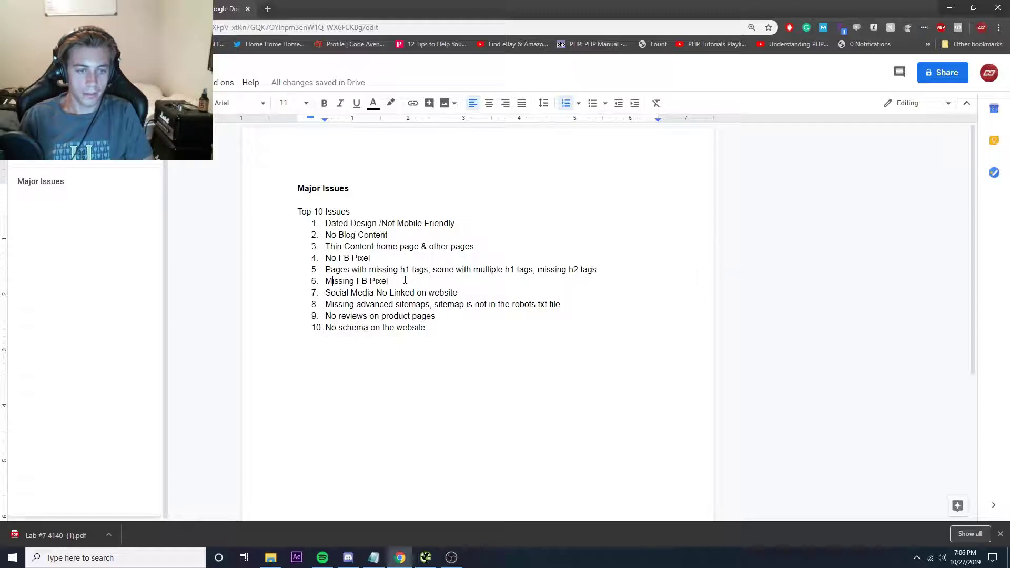
{"action": "left_click_drag", "start_coordinate": [405, 279], "coordinate": [309, 281]}
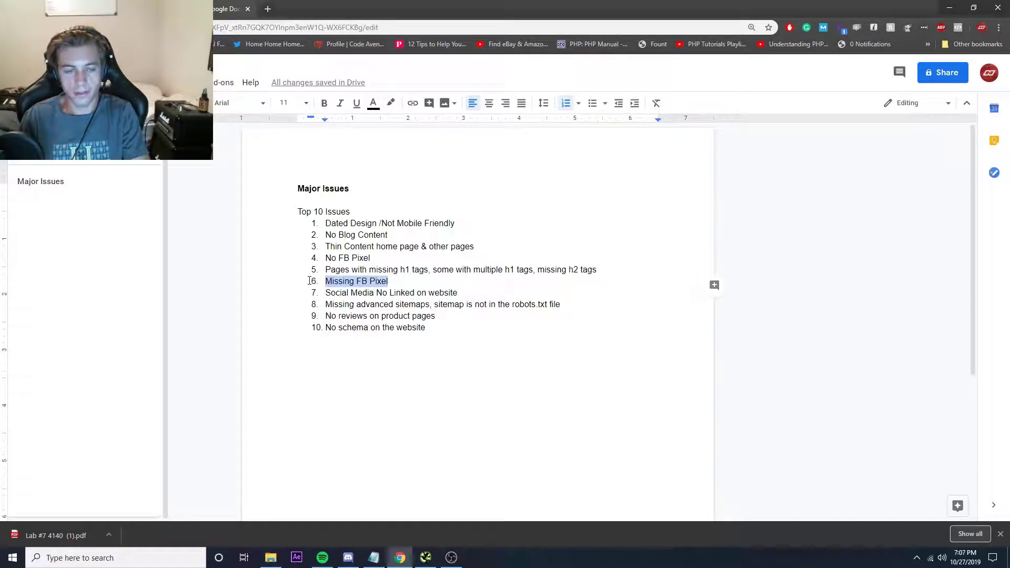
Delete the sixth issue, "Missing FB Pixel", together with its numbered line.
{"action": "key", "text": "BackSpace"}
{"action": "key", "text": "BackSpace"}
{"action": "key", "text": "BackSpace"}
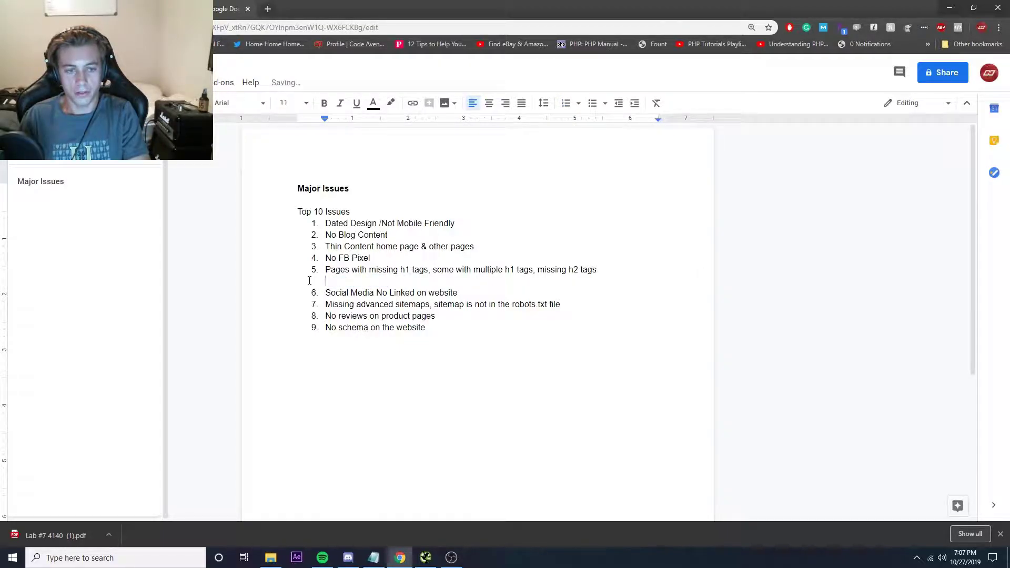
{"action": "key", "text": "BackSpace"}
Add "Optimize Images" as the tenth issue, after "No schema on the website".
{"action": "left_click", "coordinate": [440, 318]}
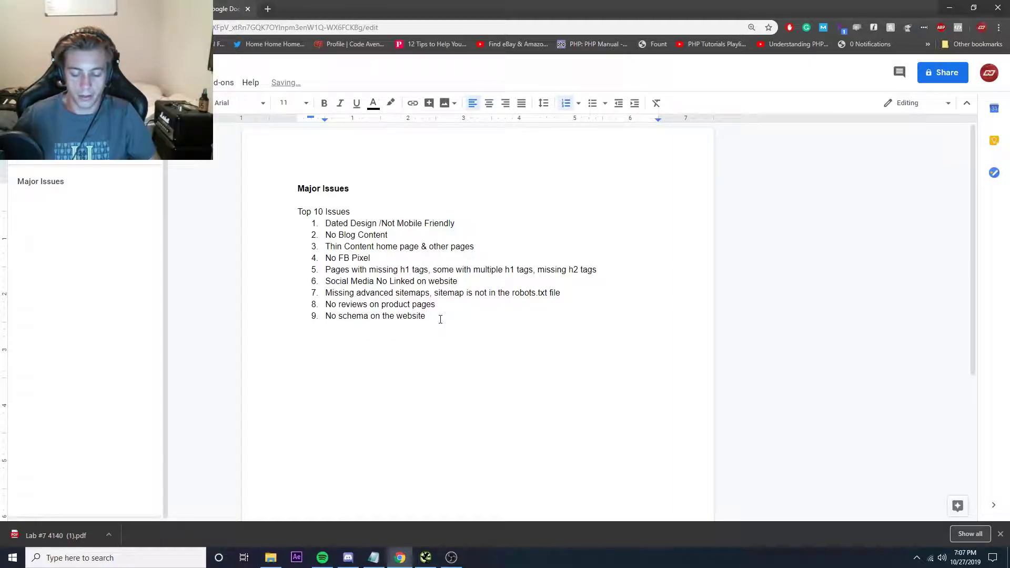
{"action": "key", "text": "Return"}
{"action": "type", "text": "Optimiz"}
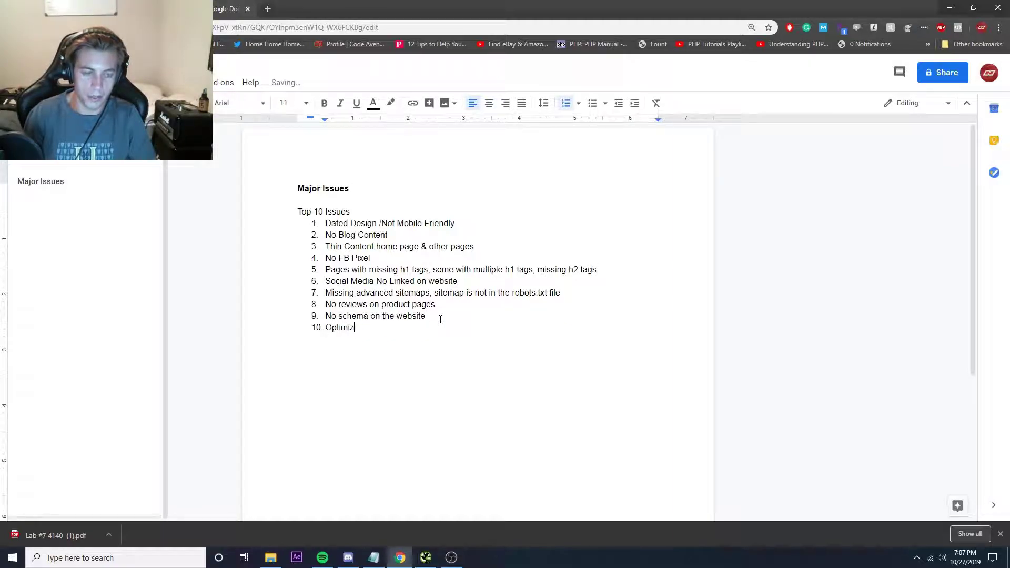
{"action": "type", "text": "e Images"}
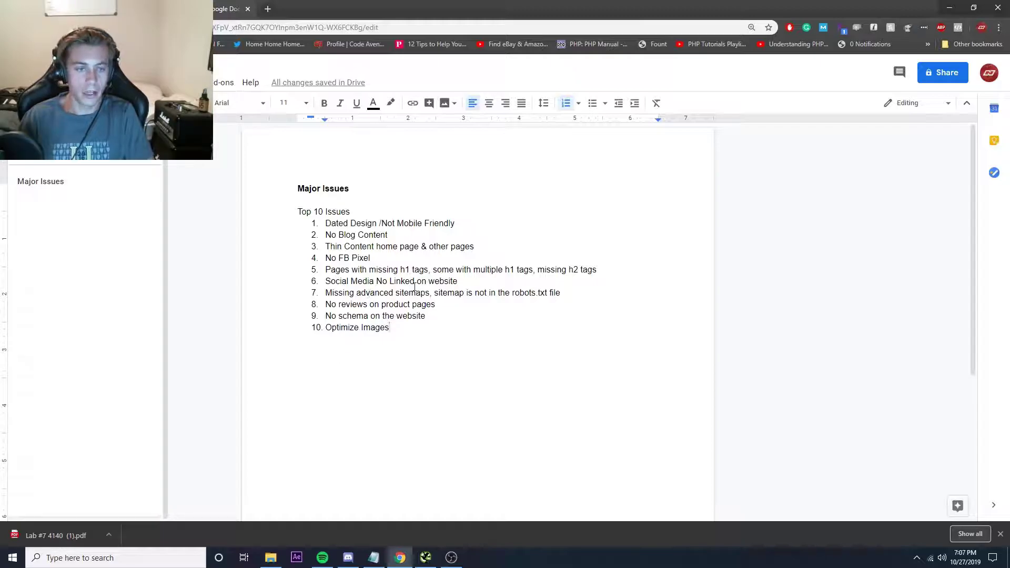
Reword the sixth issue to "Social Media not Linked on website".
{"action": "left_click", "coordinate": [358, 280]}
{"action": "left_click_drag", "start_coordinate": [328, 283], "coordinate": [358, 282]}
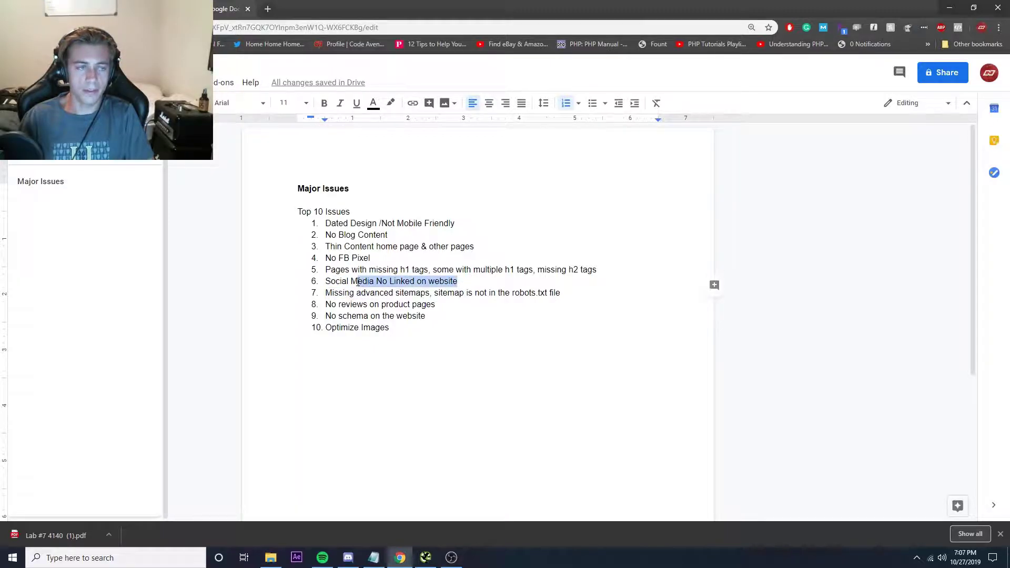
{"action": "left_click", "coordinate": [388, 282]}
{"action": "type", "text": "t"}
{"action": "key", "text": "Left"}
{"action": "key", "text": "Left"}
{"action": "key", "text": "BackSpace"}
{"action": "type", "text": "n"}
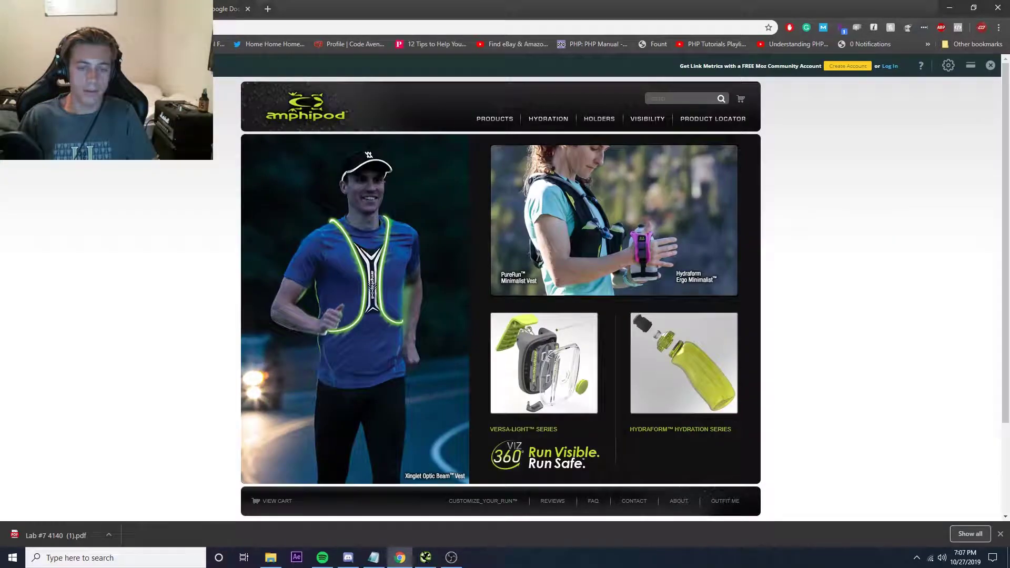
Check the Amphipod home page down to its footer for social media links, and close the MozBar overlay.
{"action": "scroll", "coordinate": [275, 274], "scroll_direction": "down", "scroll_amount": 3}
{"action": "scroll", "coordinate": [288, 387], "scroll_direction": "up", "scroll_amount": 3}
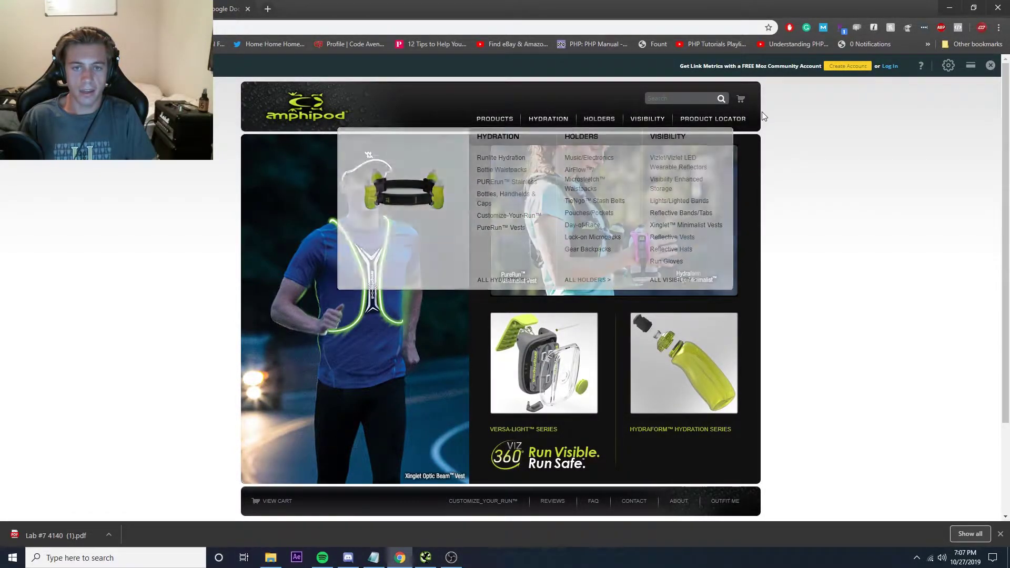
{"action": "scroll", "coordinate": [373, 168], "scroll_direction": "down", "scroll_amount": 2}
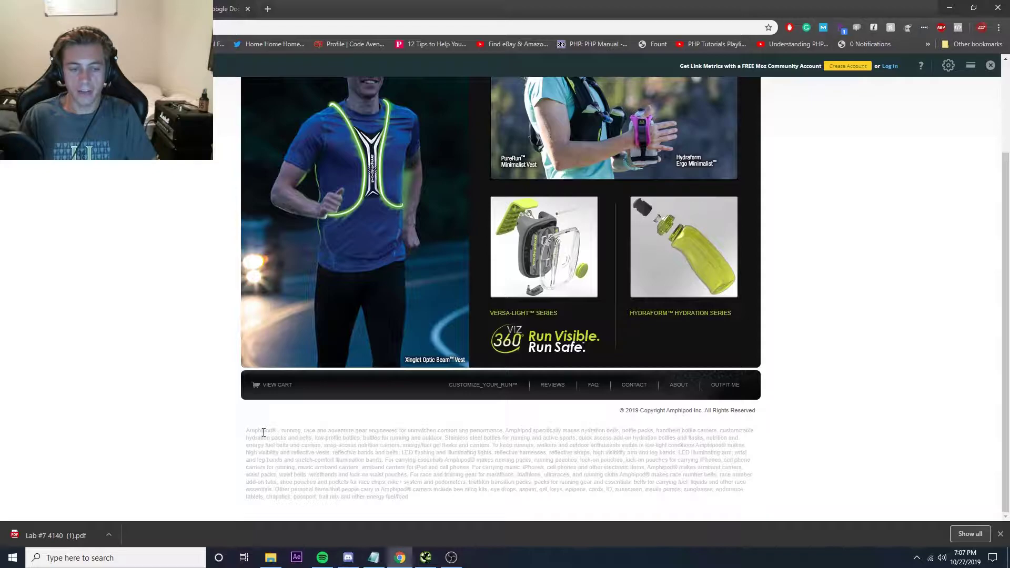
{"action": "left_click", "coordinate": [990, 66]}
{"action": "scroll", "coordinate": [863, 188], "scroll_direction": "up", "scroll_amount": 2}
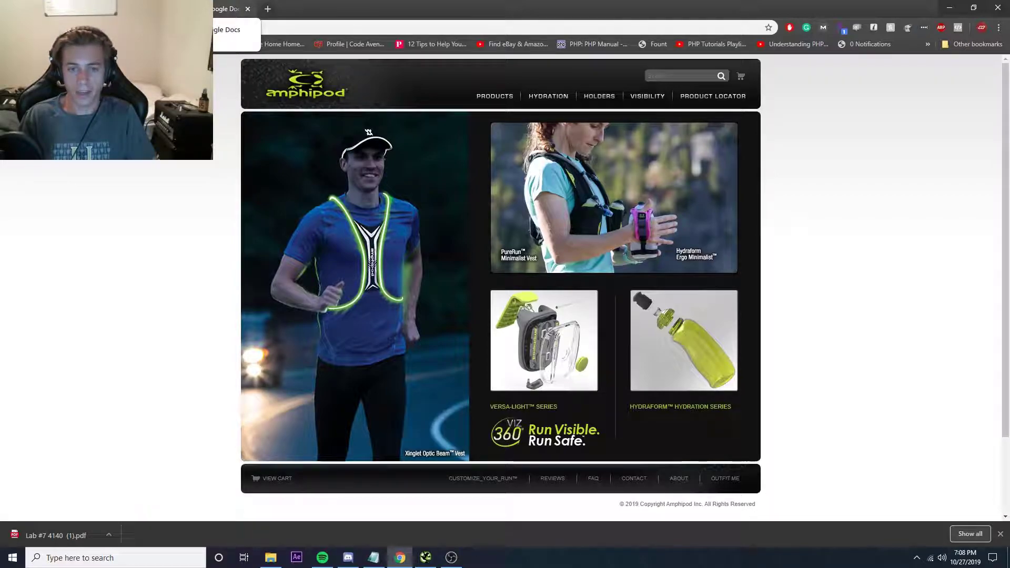
Review the seventh issue, about sitemaps, in the issue document and open the Amphipod site's robots.txt file.
{"action": "left_click", "coordinate": [226, 8]}
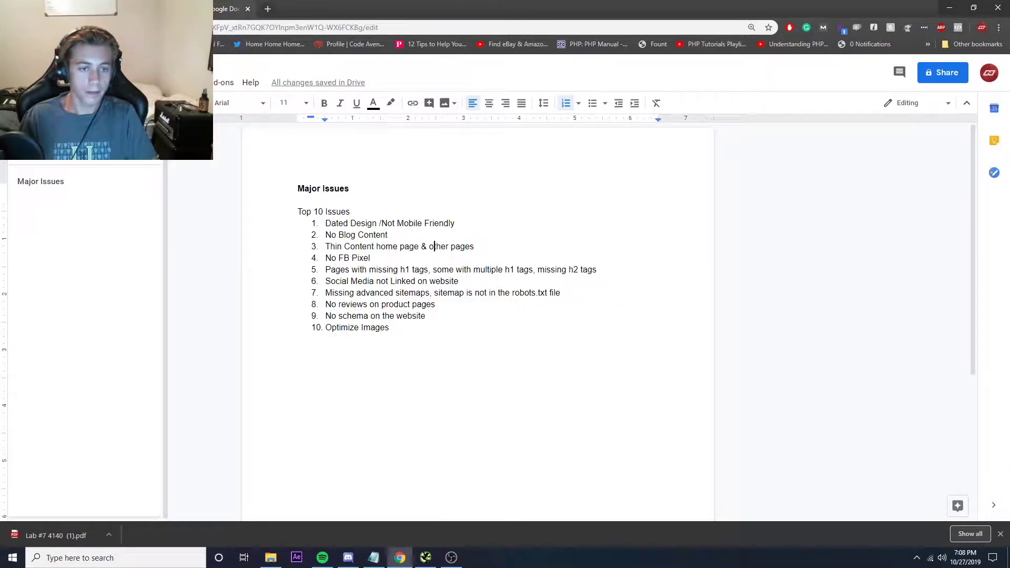
{"action": "left_click", "coordinate": [376, 292]}
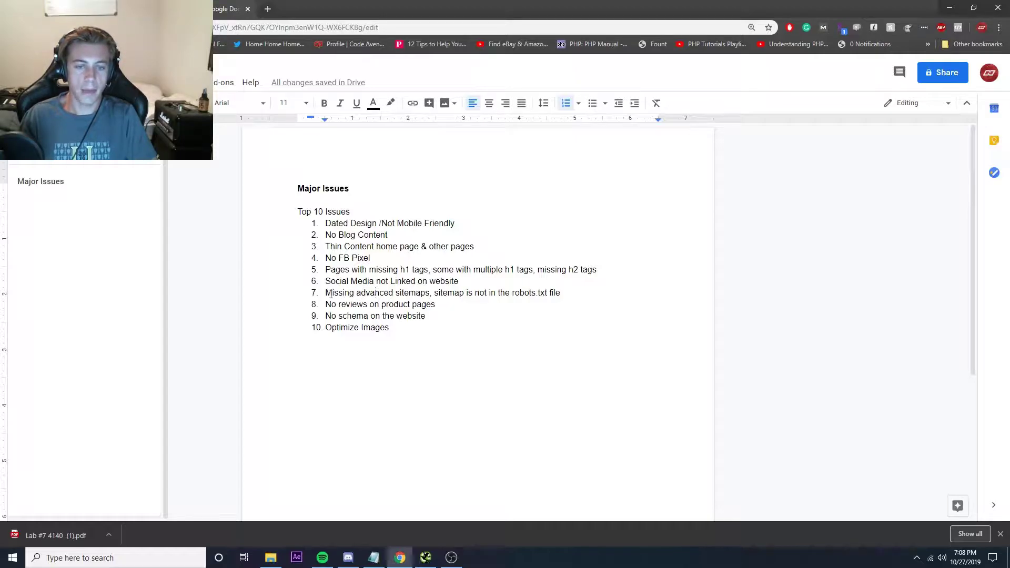
{"action": "left_click", "coordinate": [68, 9]}
{"action": "left_click", "coordinate": [131, 27]}
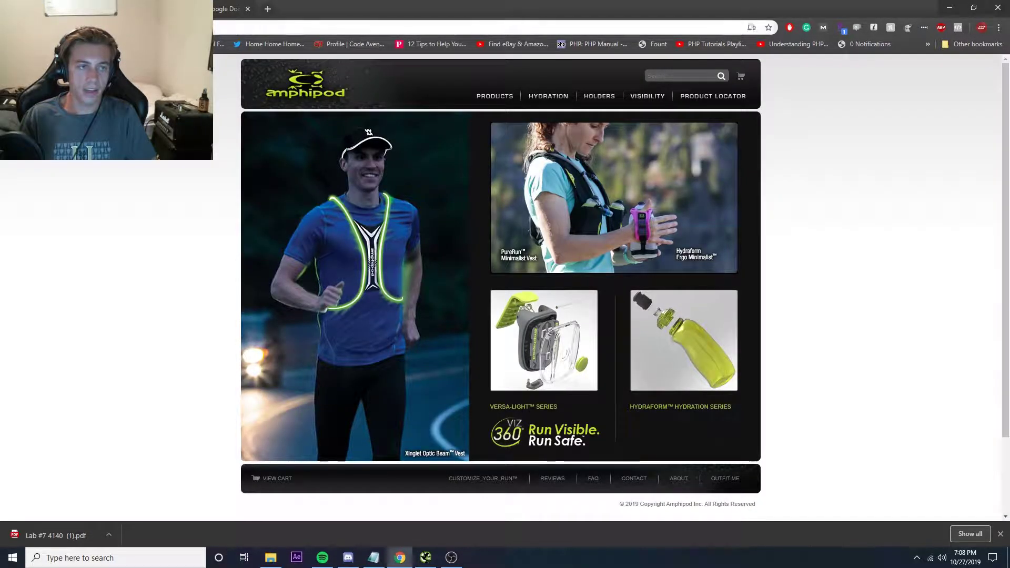
{"action": "type", "text": "robots.txt"}
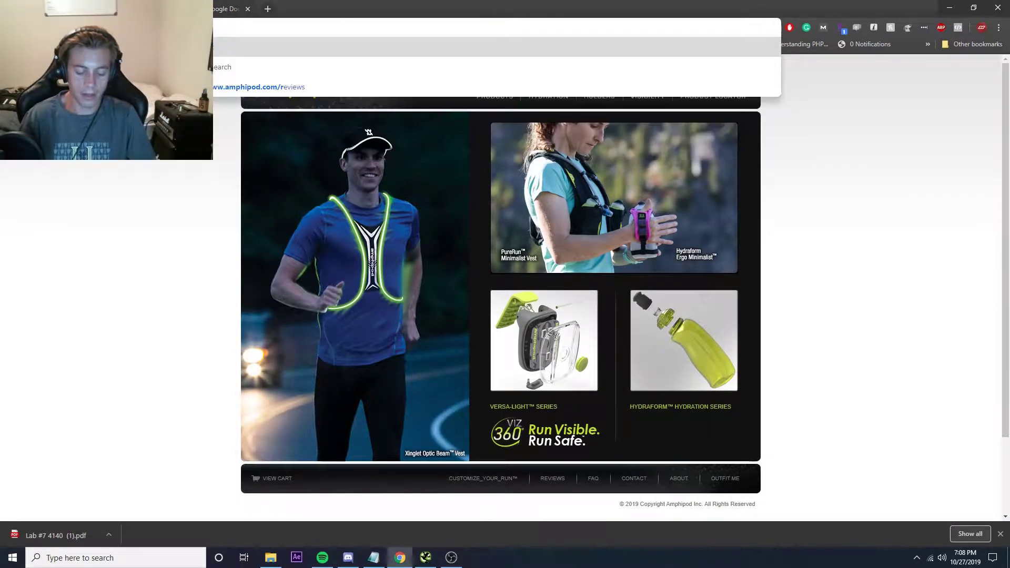
{"action": "key", "text": "Return"}
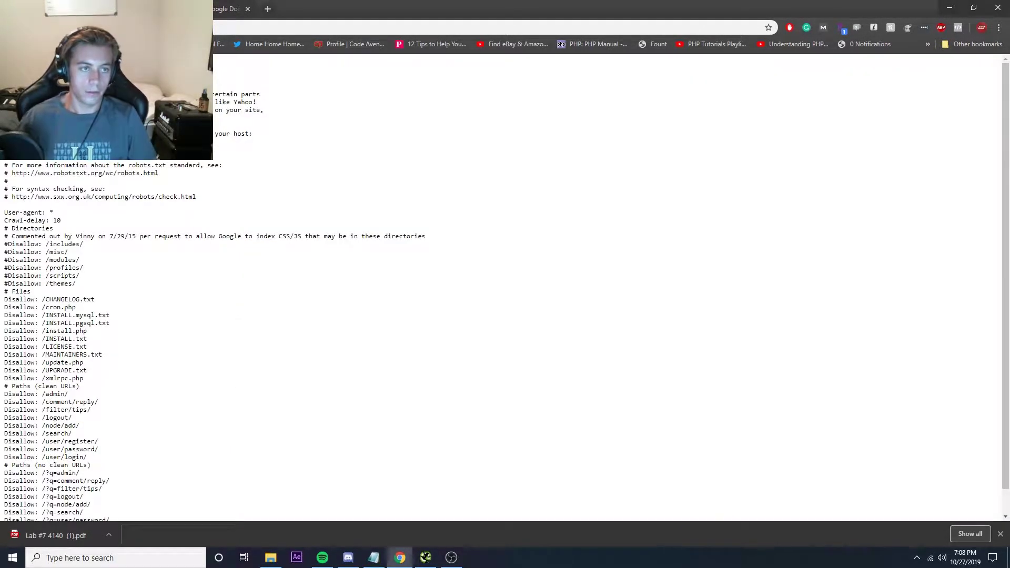
Search the robots.txt file for "sitemap" and go back to the Amphipod home page.
{"action": "key", "text": "ctrl+f"}
{"action": "type", "text": "sitemap"}
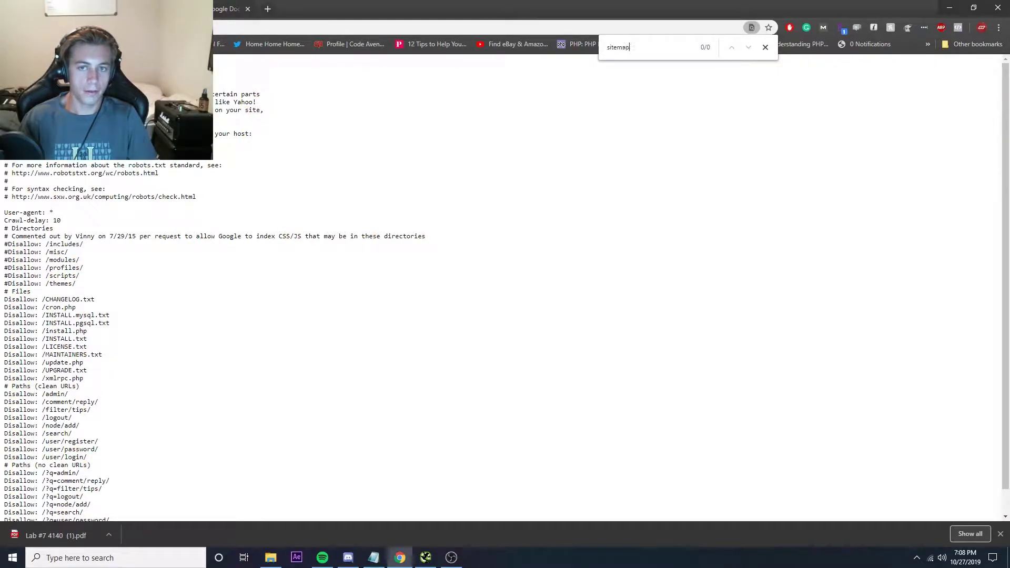
{"action": "key", "text": "Escape"}
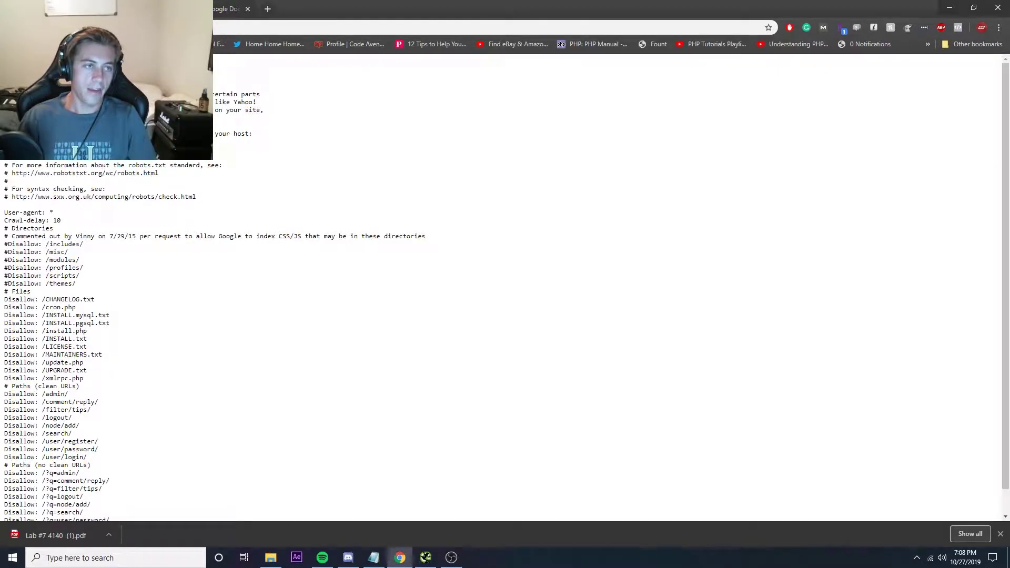
{"action": "key", "text": "alt+Left"}
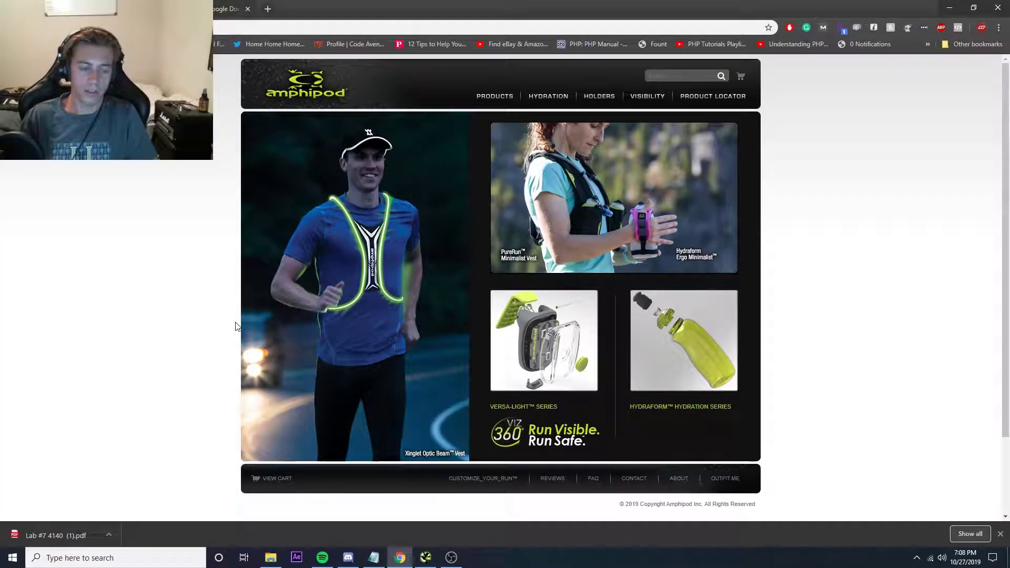
Highlight the eighth issue, "No reviews on product pages", in the issue document and return to the Amphipod site.
{"action": "left_click", "coordinate": [228, 9]}
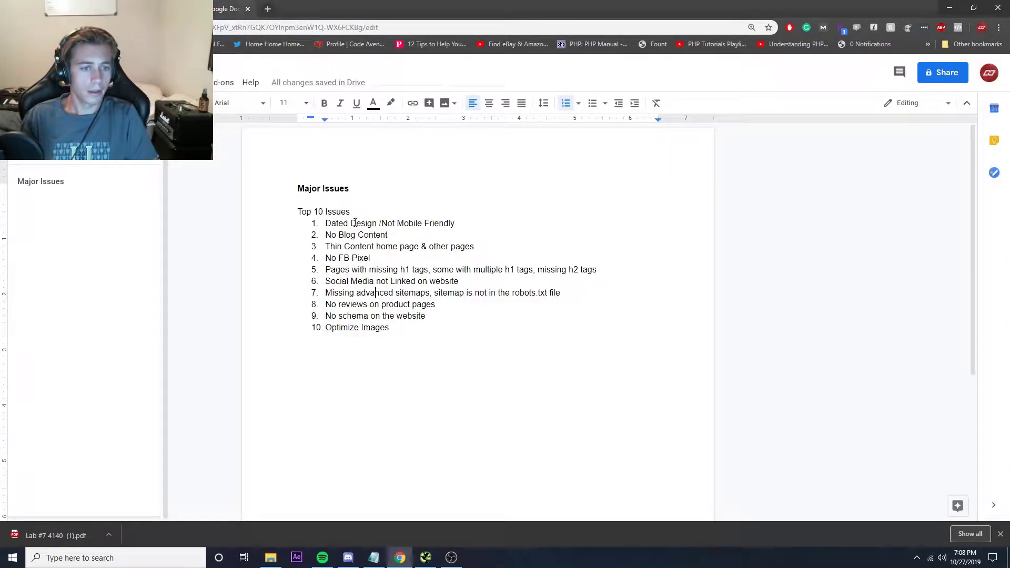
{"action": "triple_click", "coordinate": [334, 305]}
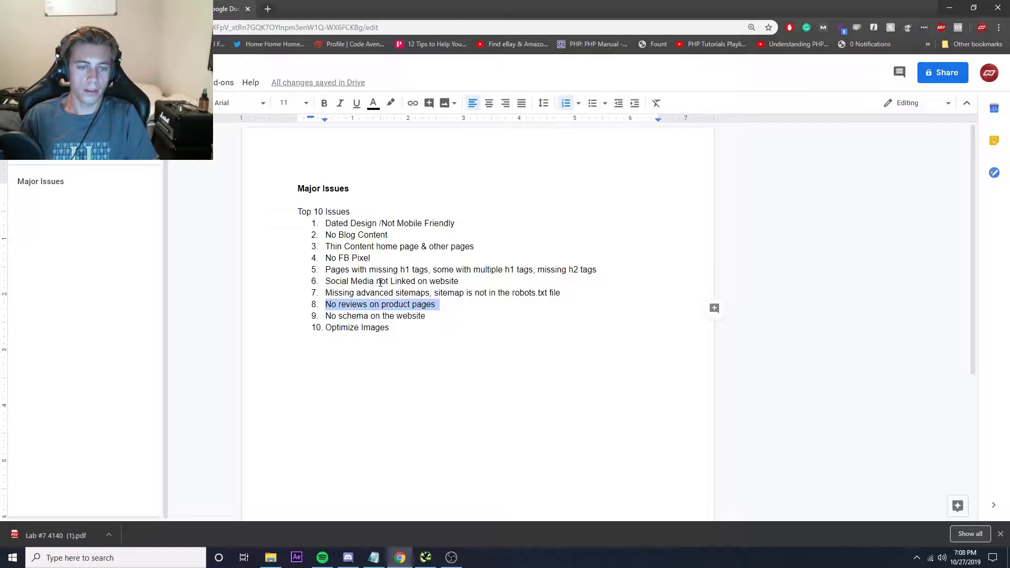
{"action": "left_click", "coordinate": [173, 9]}
Open the Hydraform Ergo Minimalist 16oz product page under Bottles, Handhelds & Caps, Handhelds, and check it for reviews.
{"action": "mouse_move", "coordinate": [547, 99]}
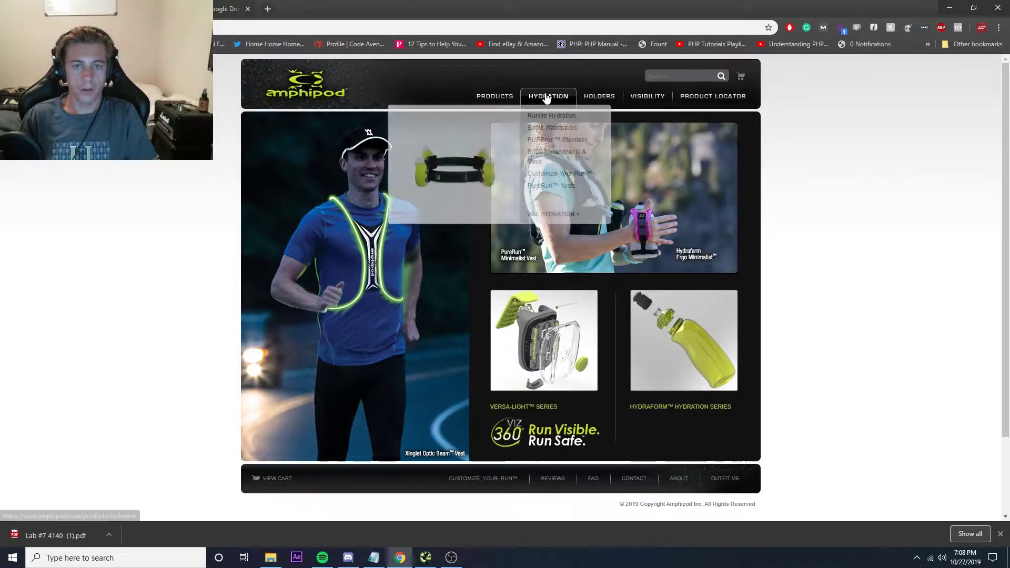
{"action": "mouse_move", "coordinate": [494, 96]}
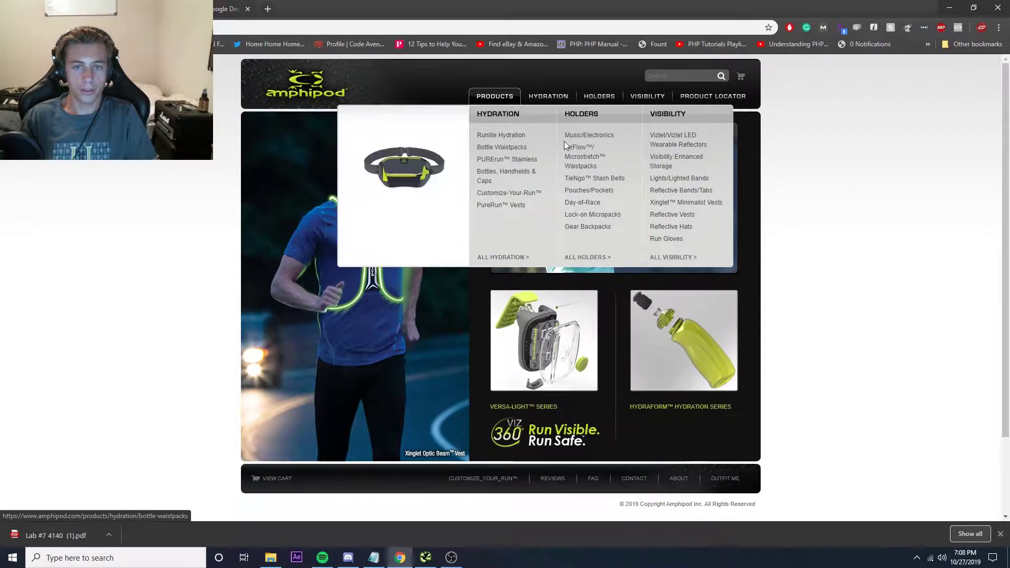
{"action": "left_click", "coordinate": [494, 176]}
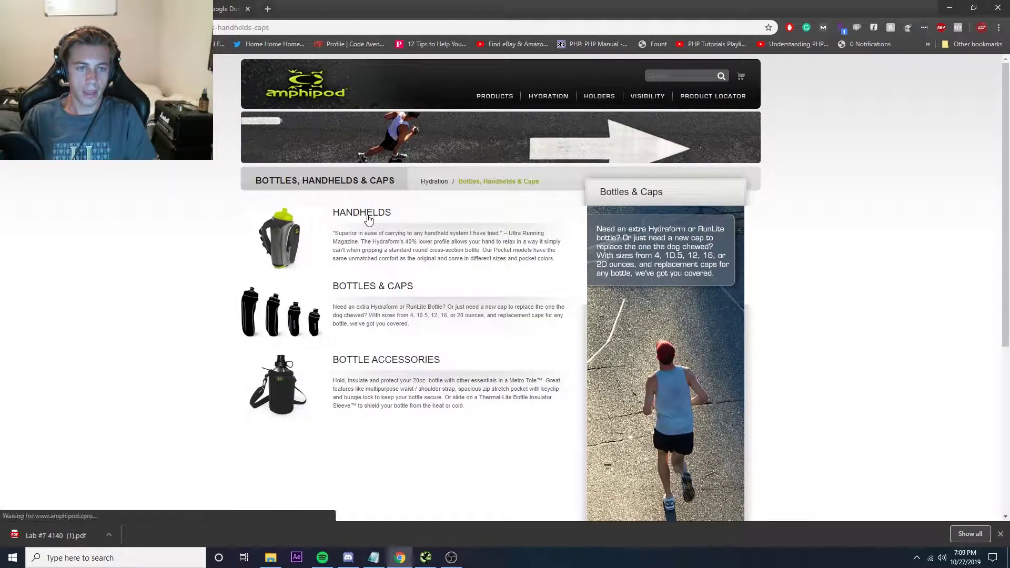
{"action": "left_click", "coordinate": [368, 218]}
{"action": "left_click", "coordinate": [287, 277]}
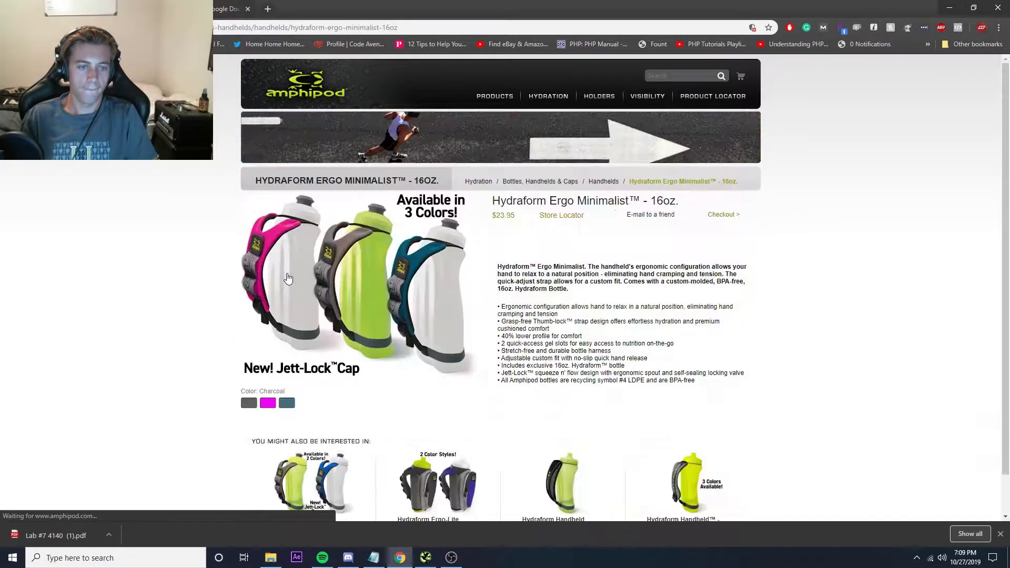
{"action": "scroll", "coordinate": [226, 295], "scroll_direction": "down", "scroll_amount": 3}
{"action": "scroll", "coordinate": [228, 300], "scroll_direction": "up", "scroll_amount": 3}
{"action": "scroll", "coordinate": [228, 300], "scroll_direction": "down", "scroll_amount": 3}
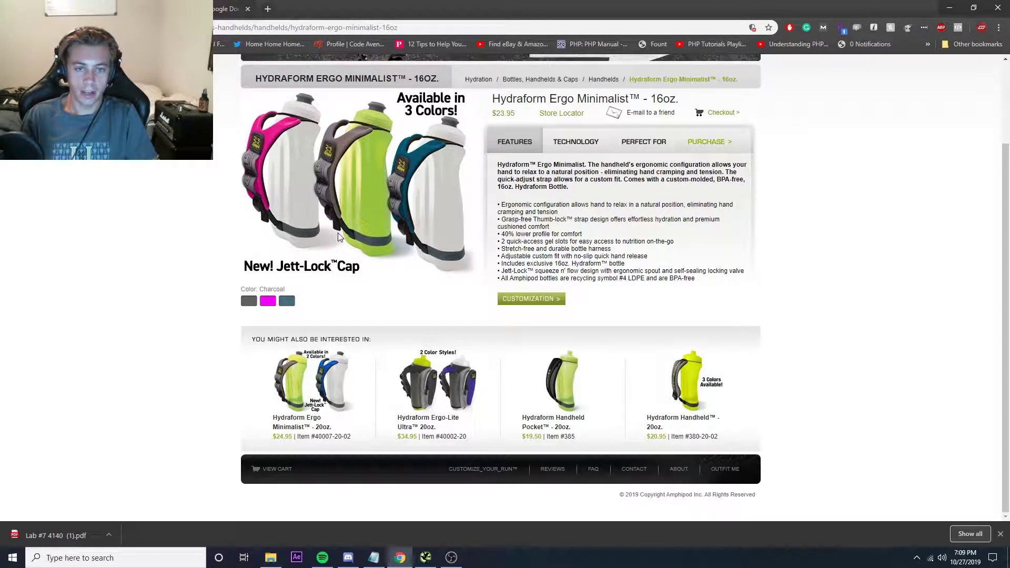
Preview the bottle's color options, finishing with Lagoon.
{"action": "left_click", "coordinate": [267, 301]}
{"action": "left_click", "coordinate": [256, 300]}
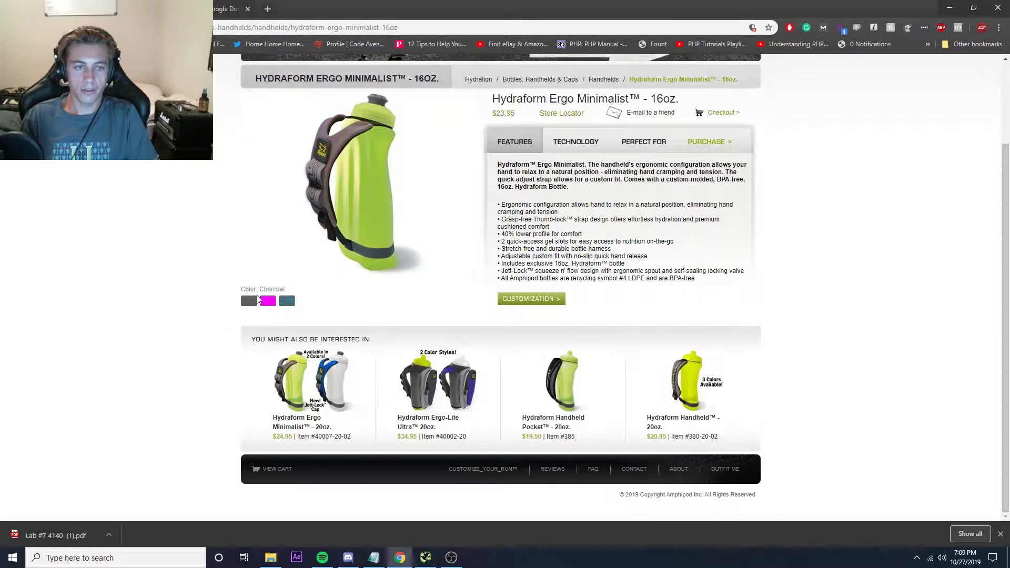
{"action": "left_click", "coordinate": [287, 302]}
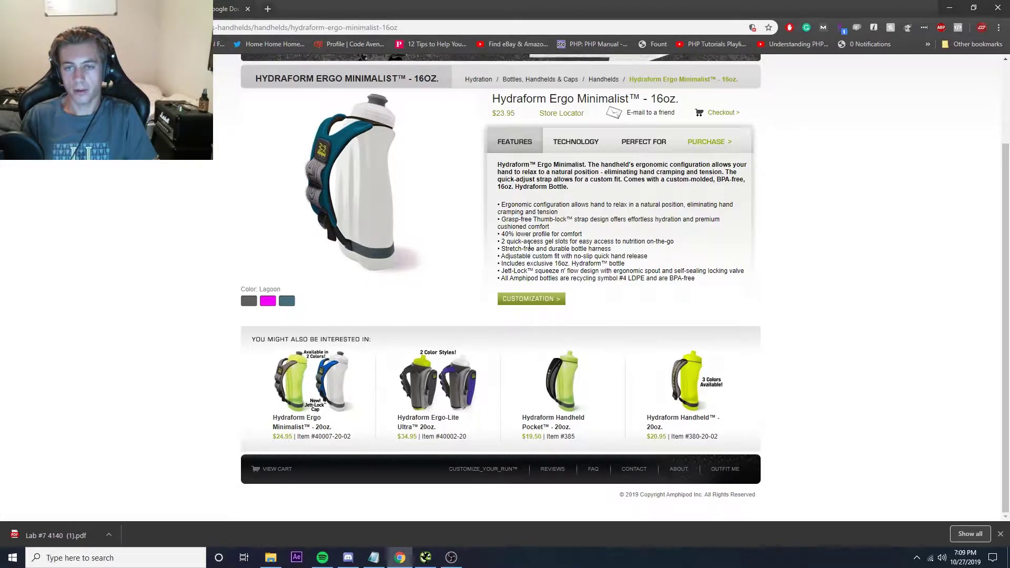
Highlight the ninth issue, "No schema on the website", in the issue document and return to the bottle's product page.
{"action": "left_click", "coordinate": [231, 9]}
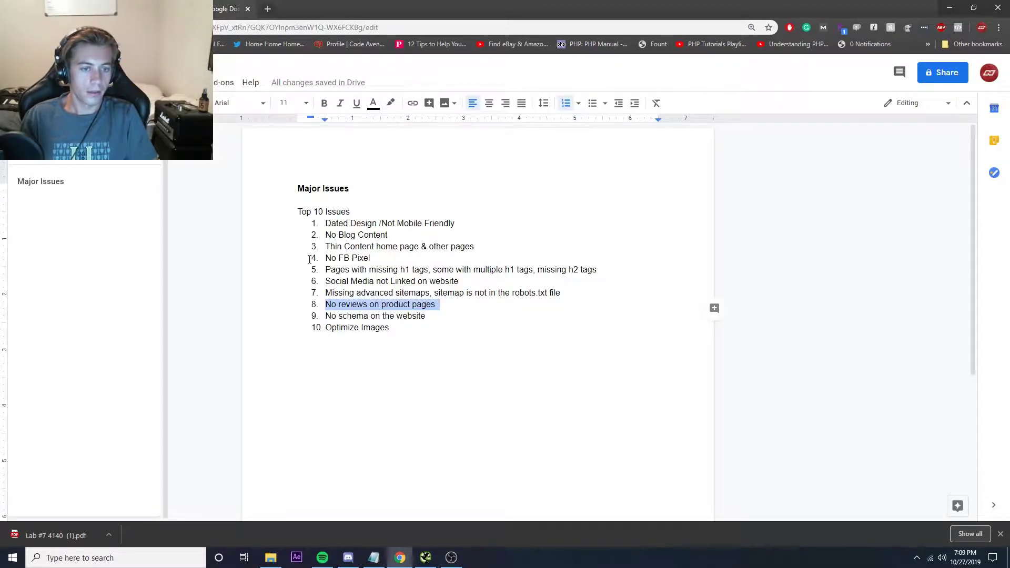
{"action": "triple_click", "coordinate": [329, 316]}
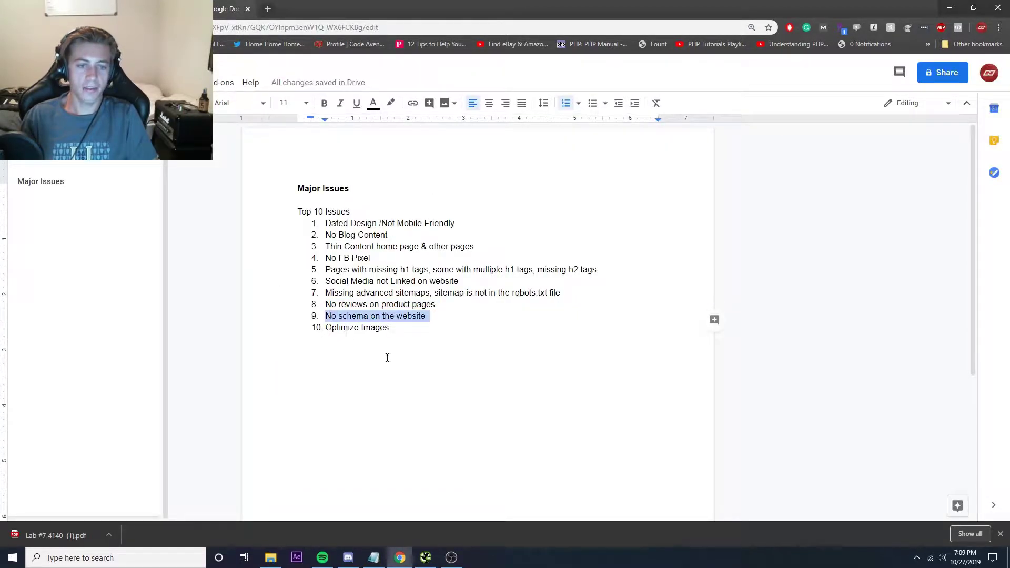
{"action": "key", "text": "ctrl+shift+Tab"}
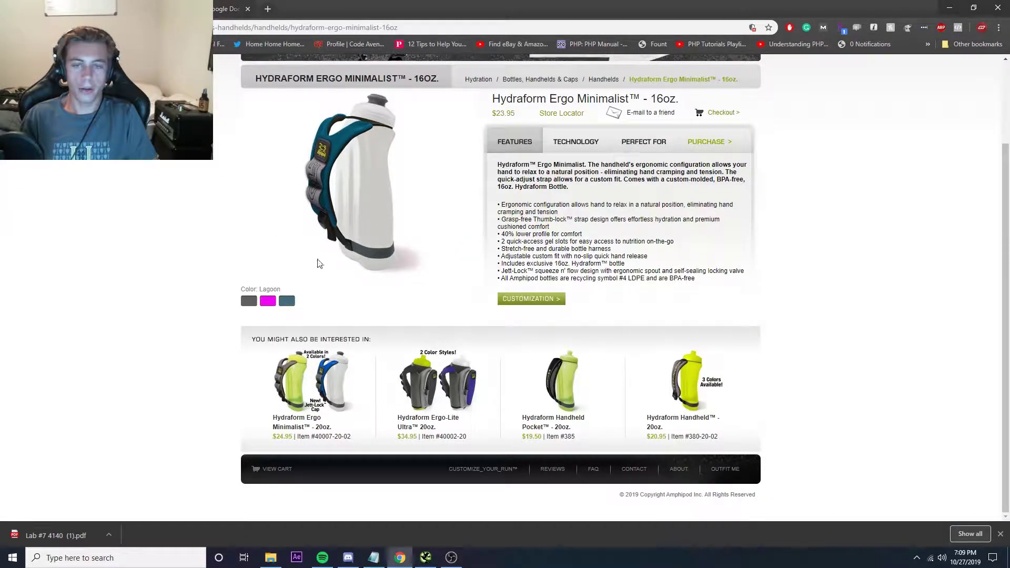
{"action": "scroll", "coordinate": [317, 259], "scroll_direction": "up", "scroll_amount": 1}
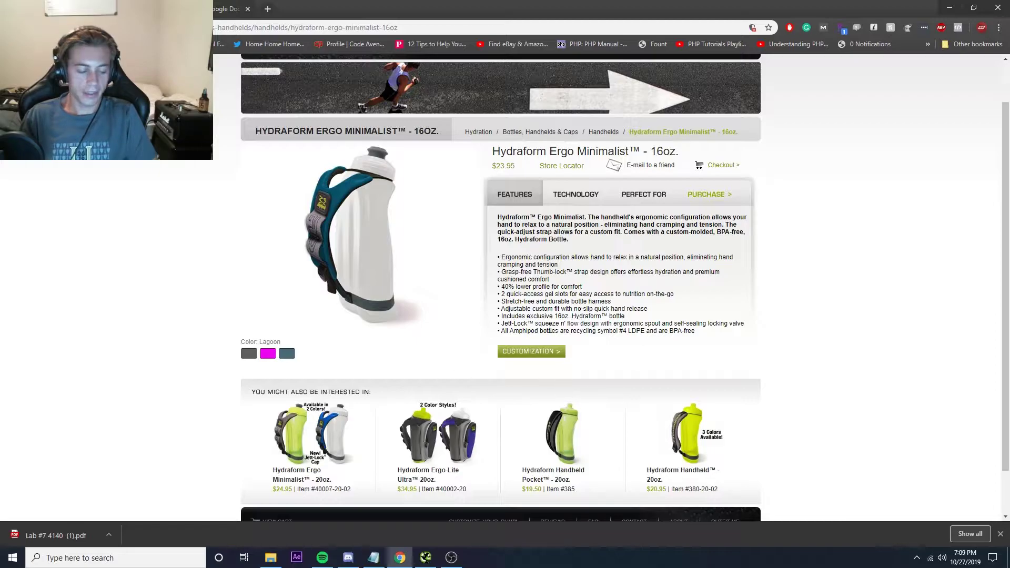
Highlight the tenth issue, "Optimize Images", and go over the issue list alongside the bottle's product page.
{"action": "left_click", "coordinate": [226, 9]}
{"action": "left_click_drag", "start_coordinate": [327, 327], "coordinate": [381, 326]}
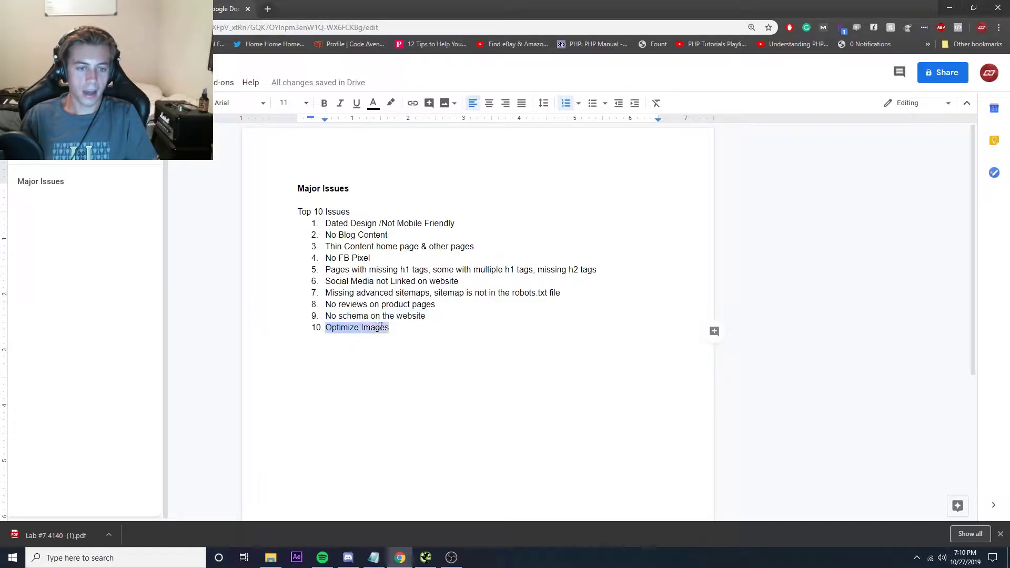
{"action": "left_click", "coordinate": [94, 9]}
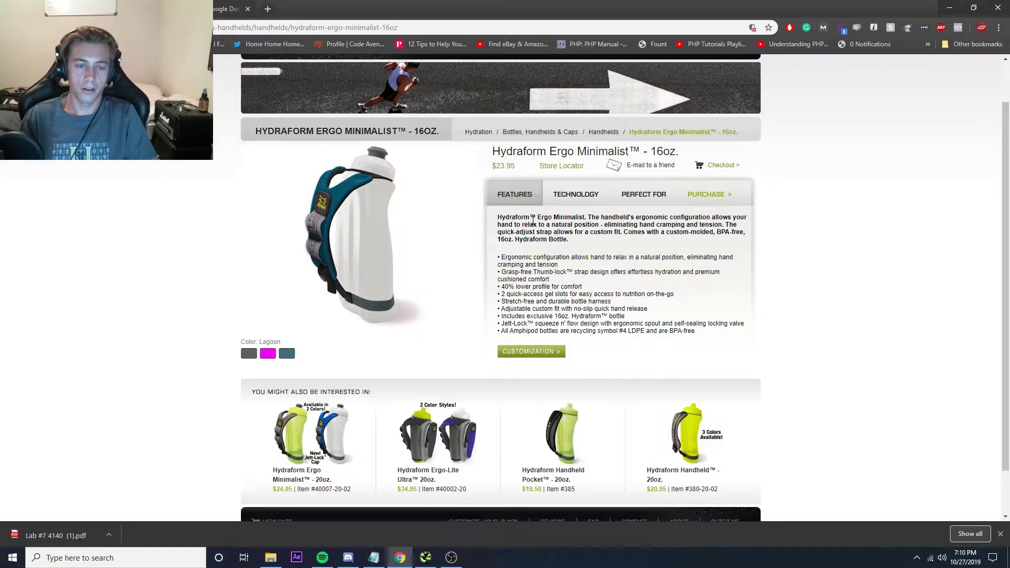
{"action": "left_click", "coordinate": [227, 9]}
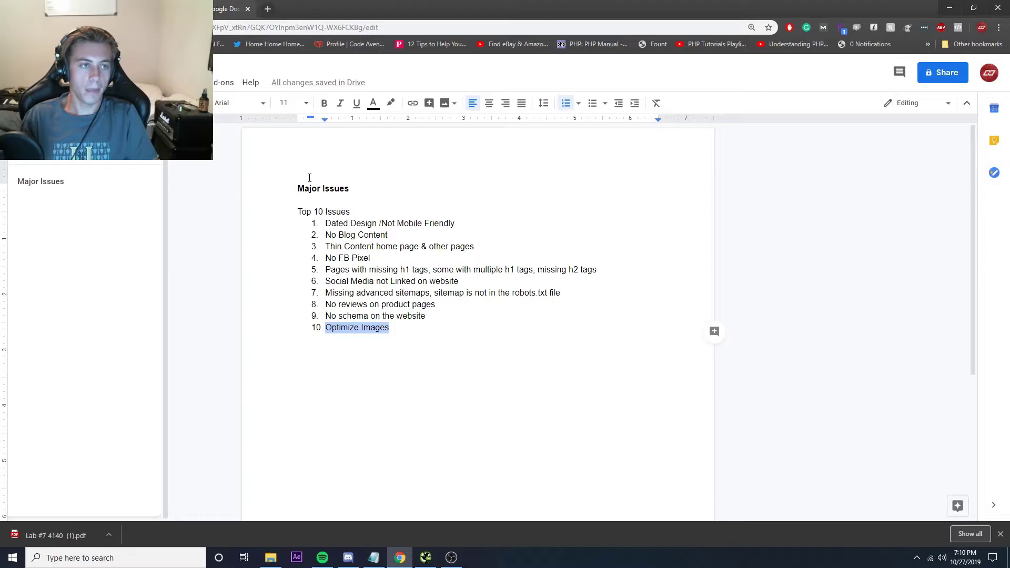
{"action": "left_click", "coordinate": [100, 8]}
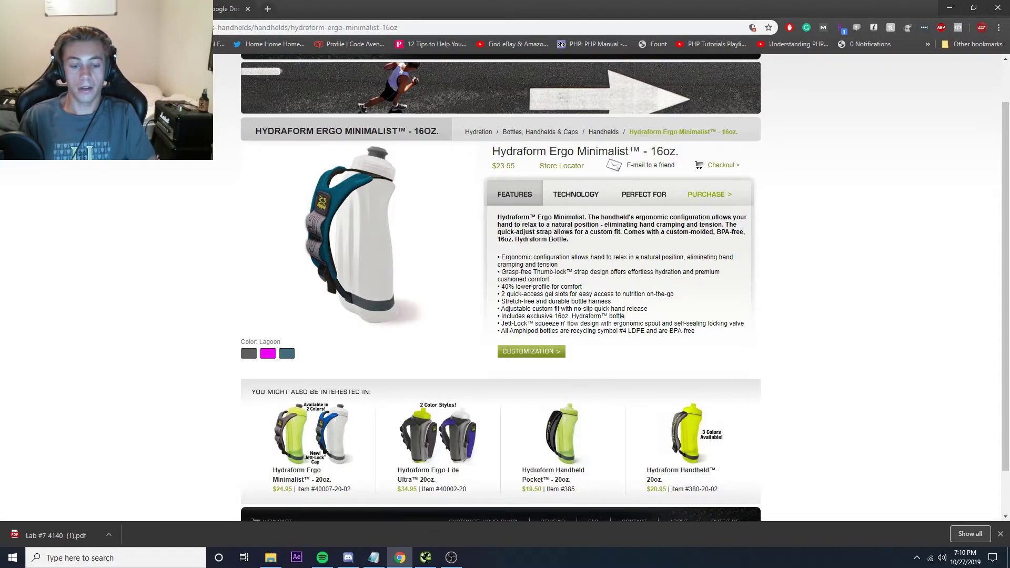
{"action": "left_click", "coordinate": [451, 557]}
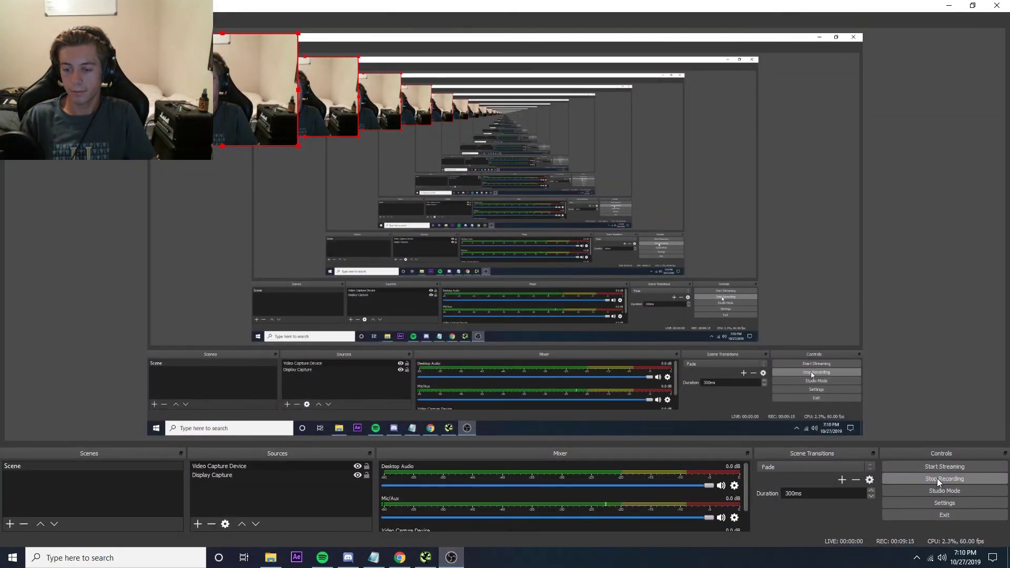